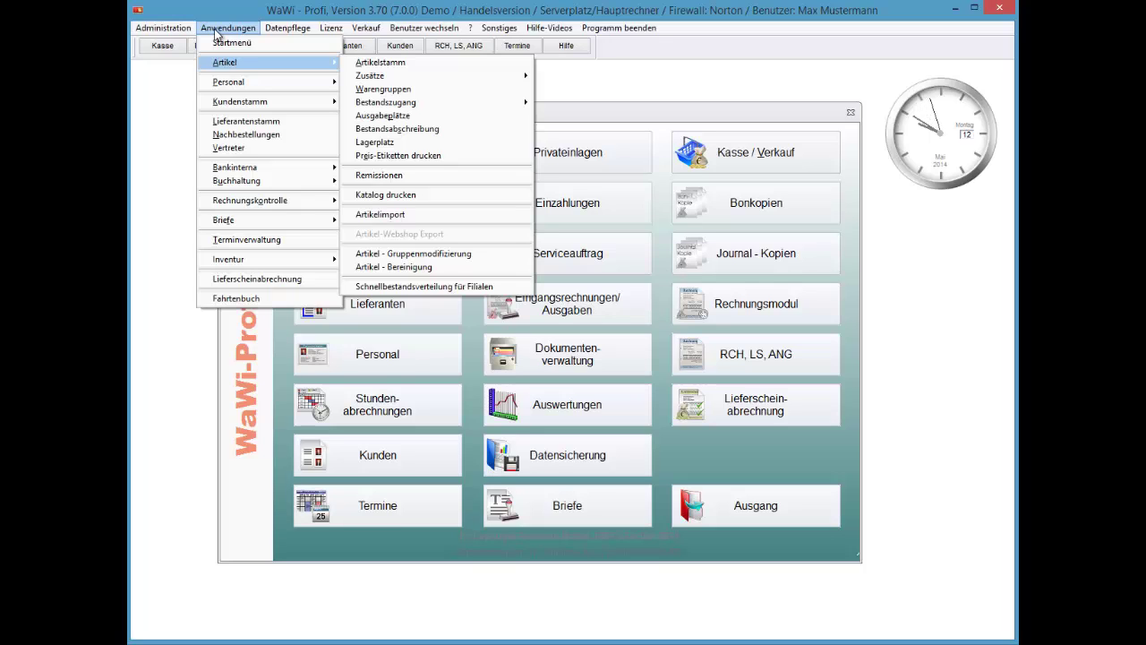
Expand the Artikel submenu of the Anwendungen menu to show the article functions.
key(Down)
key(Right)
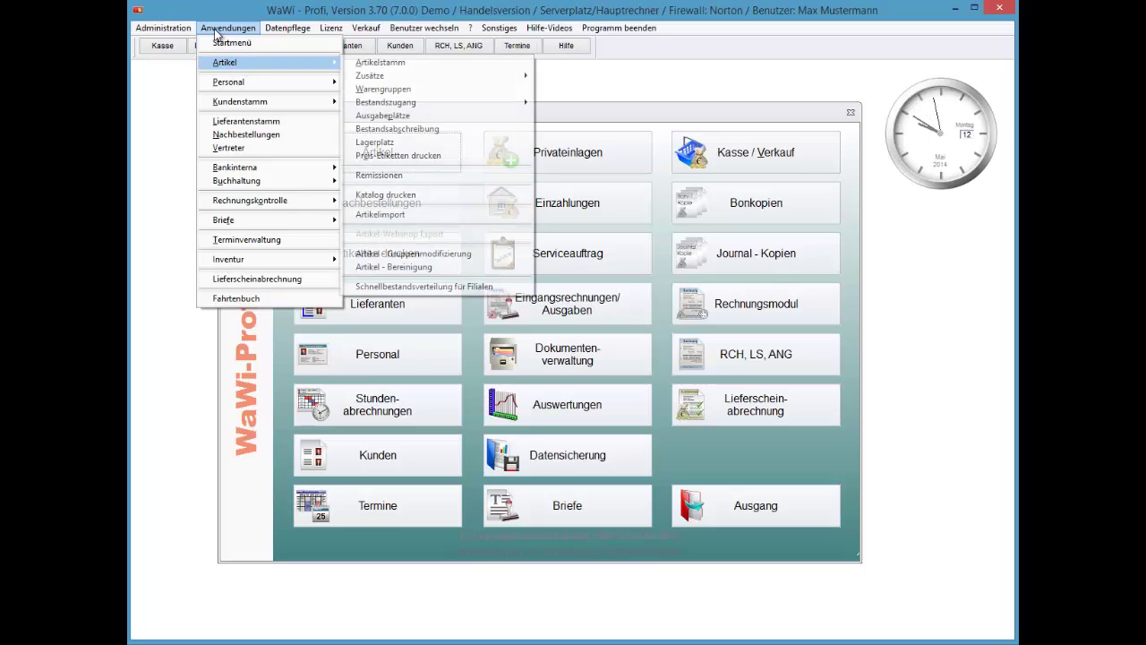
Choose Remissionen to show the four supplier returns dated 12.05.2014.
key(r)
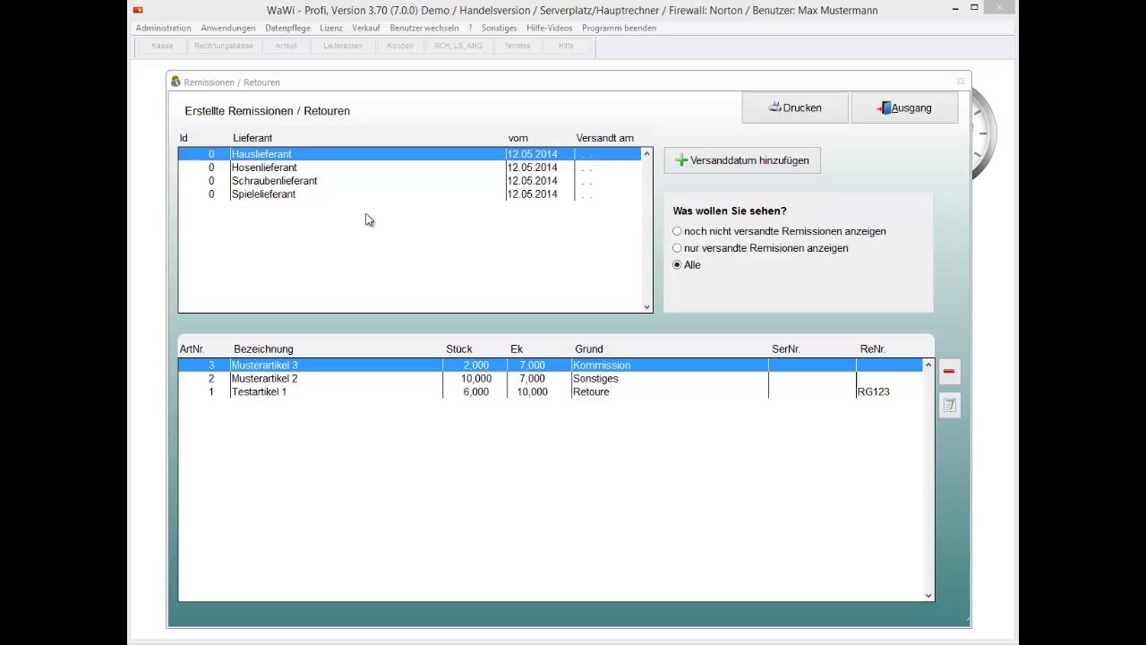
Select the Schraubenlieferant return and bring up its Versanddatum auswählen dialog.
click(314, 170)
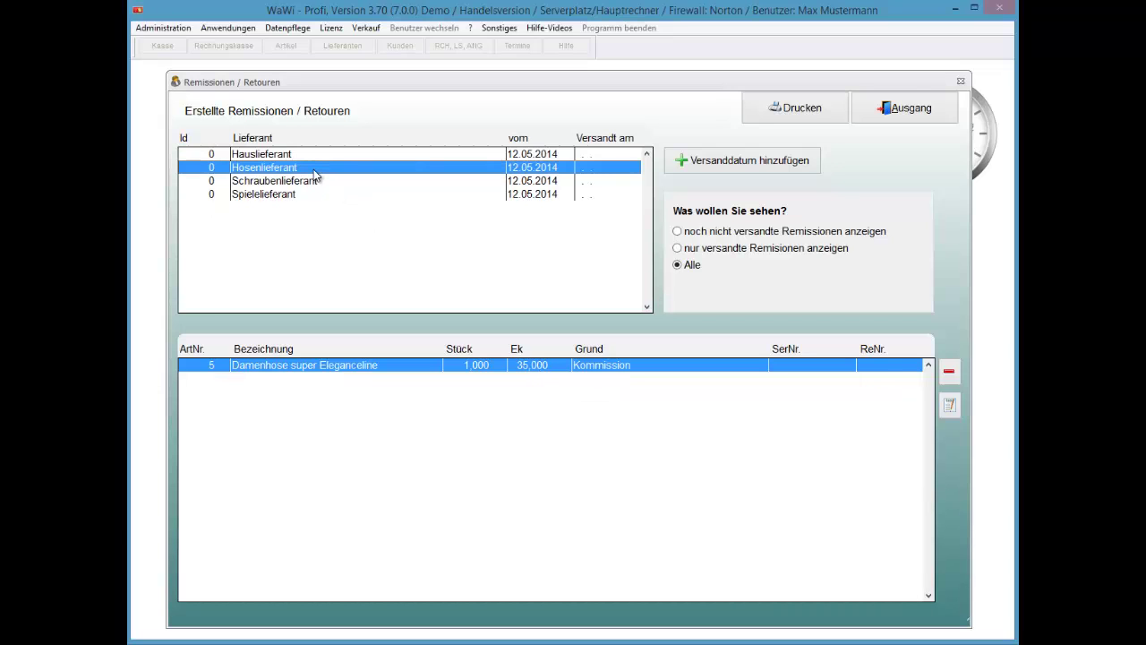
key(Down)
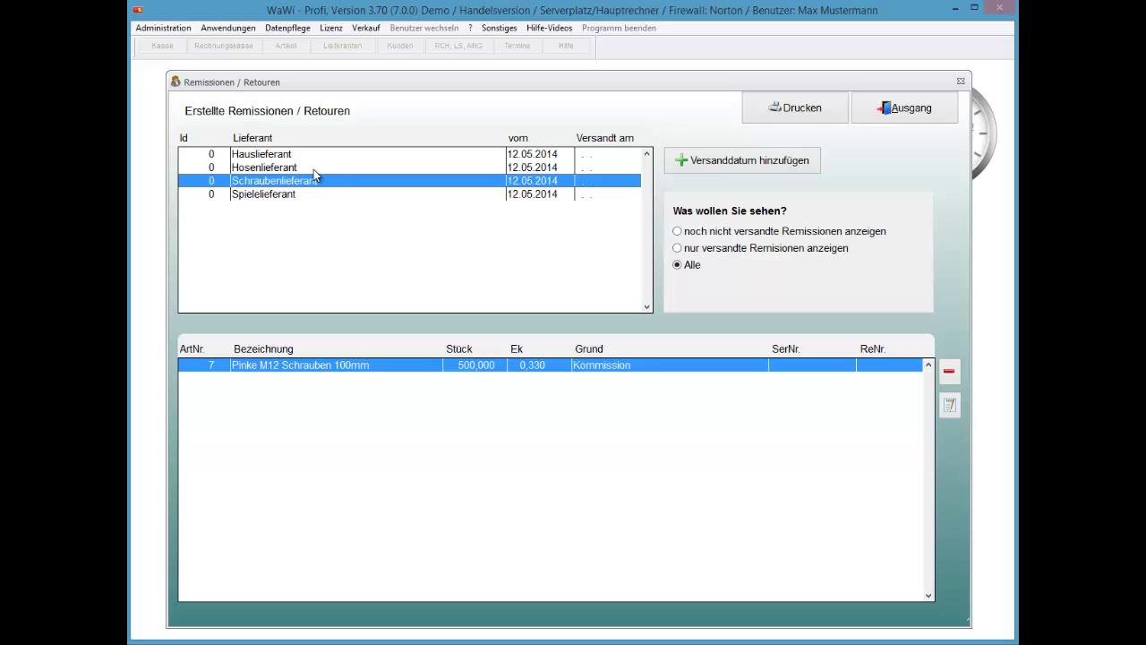
key(Tab)
key(space)
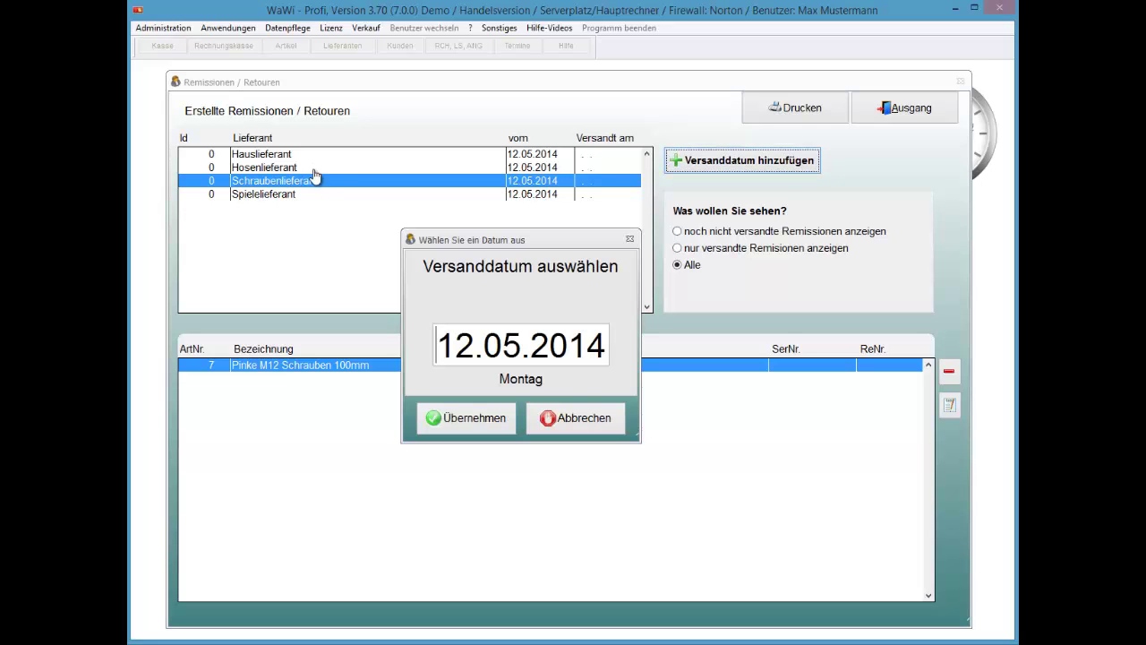
Enter 20.05.2014 as the Schraubenlieferant ship date and apply it with Übernehmen.
key(plus)
key(plus)
key(plus)
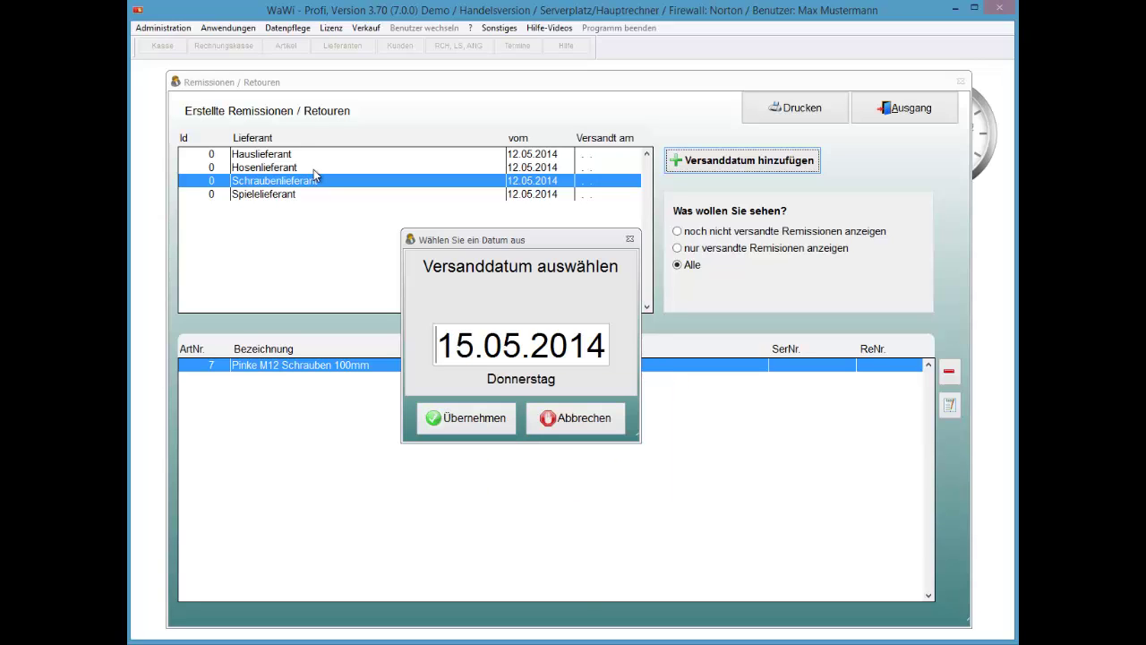
key(minus)
key(minus)
key(minus)
key(plus)
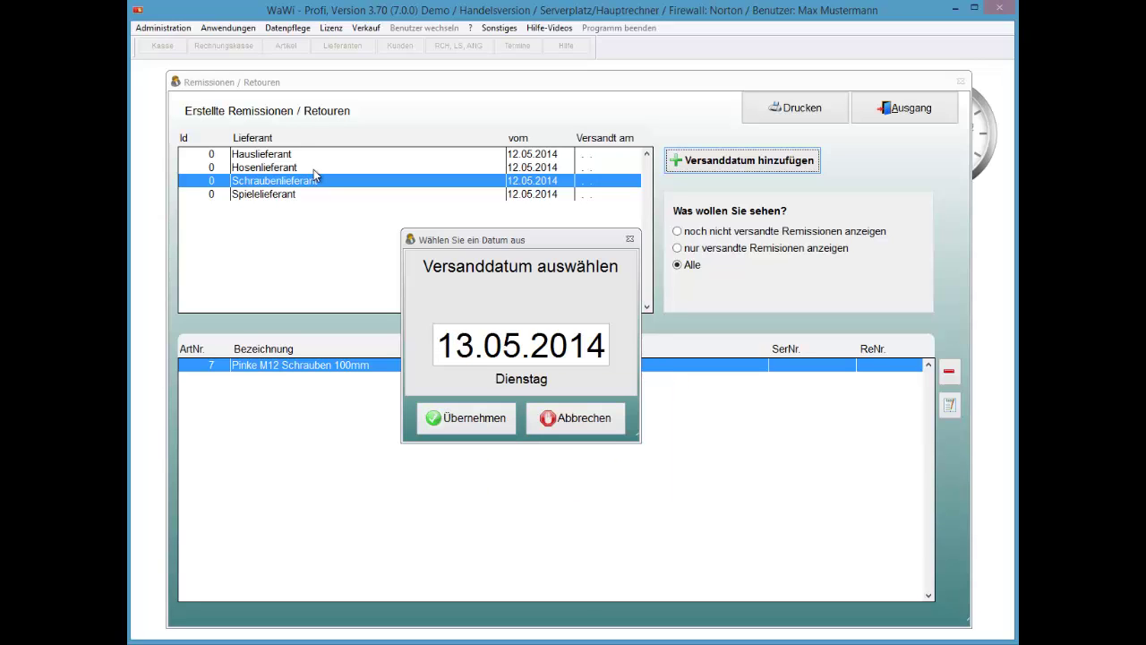
text(20)
key(Tab)
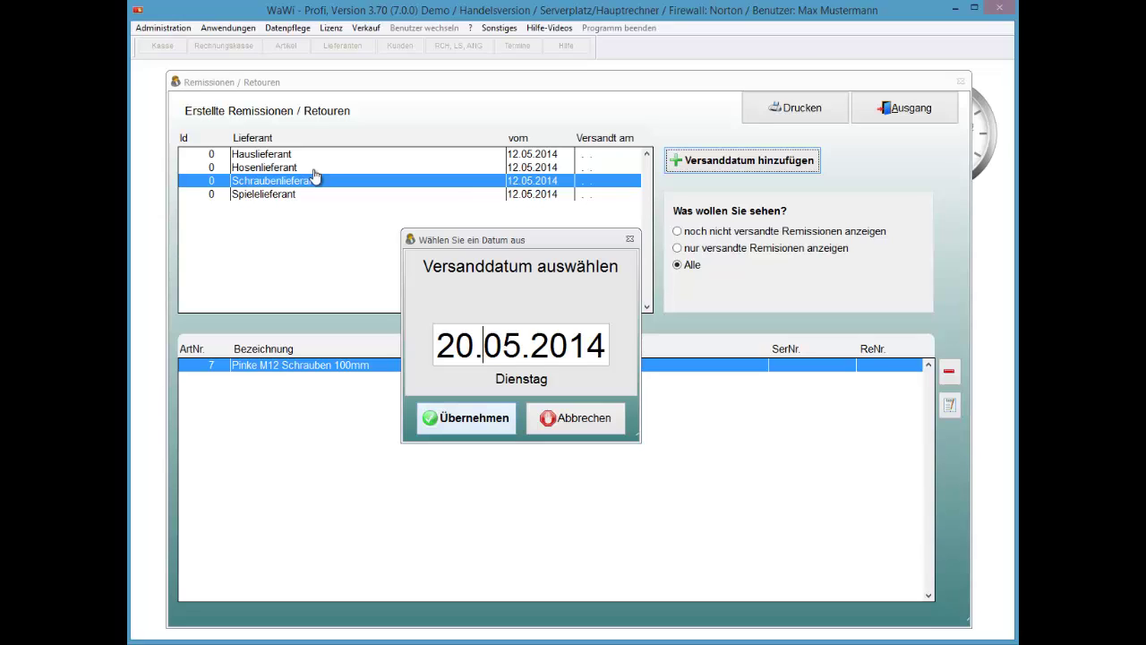
key(Tab)
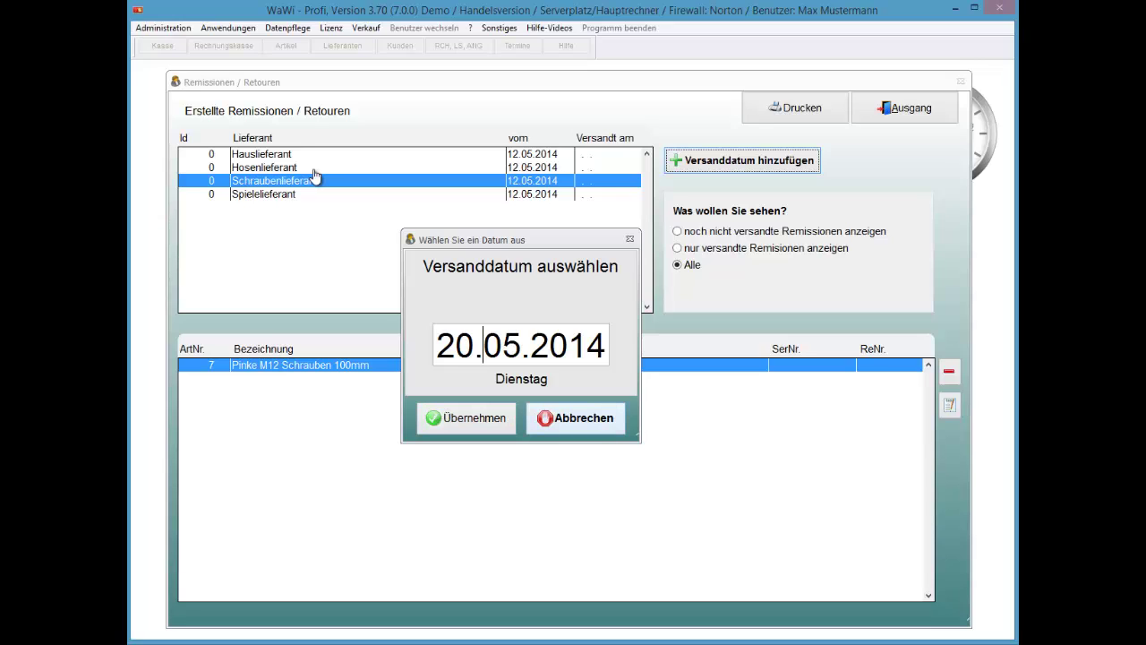
key(Tab)
key(Return)
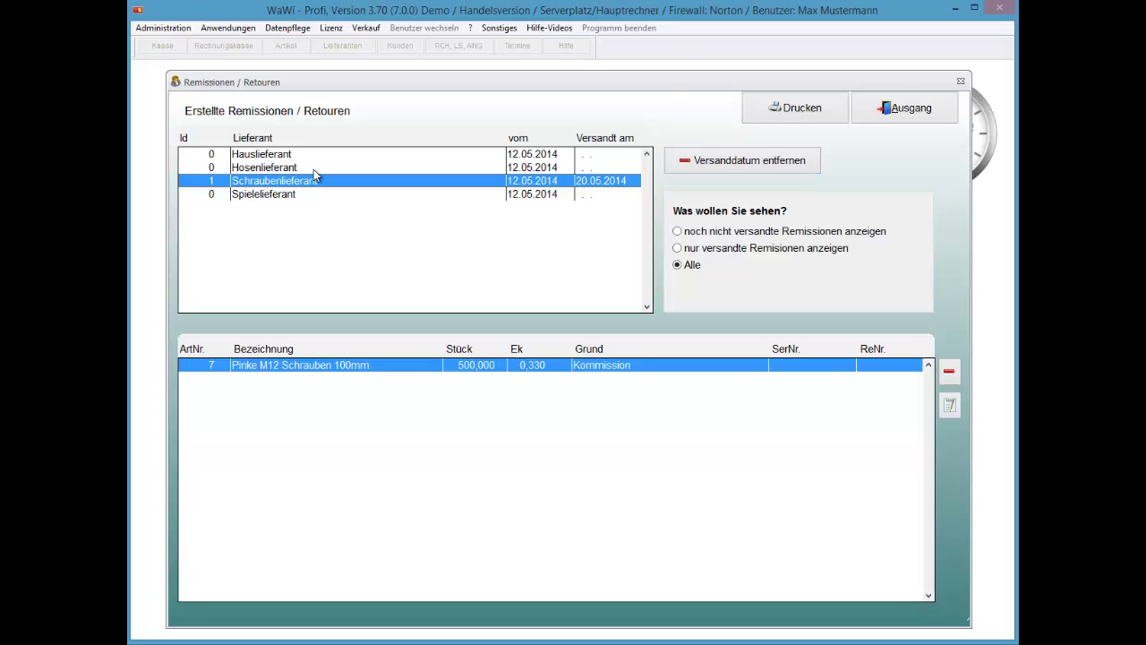
key(alt+d)
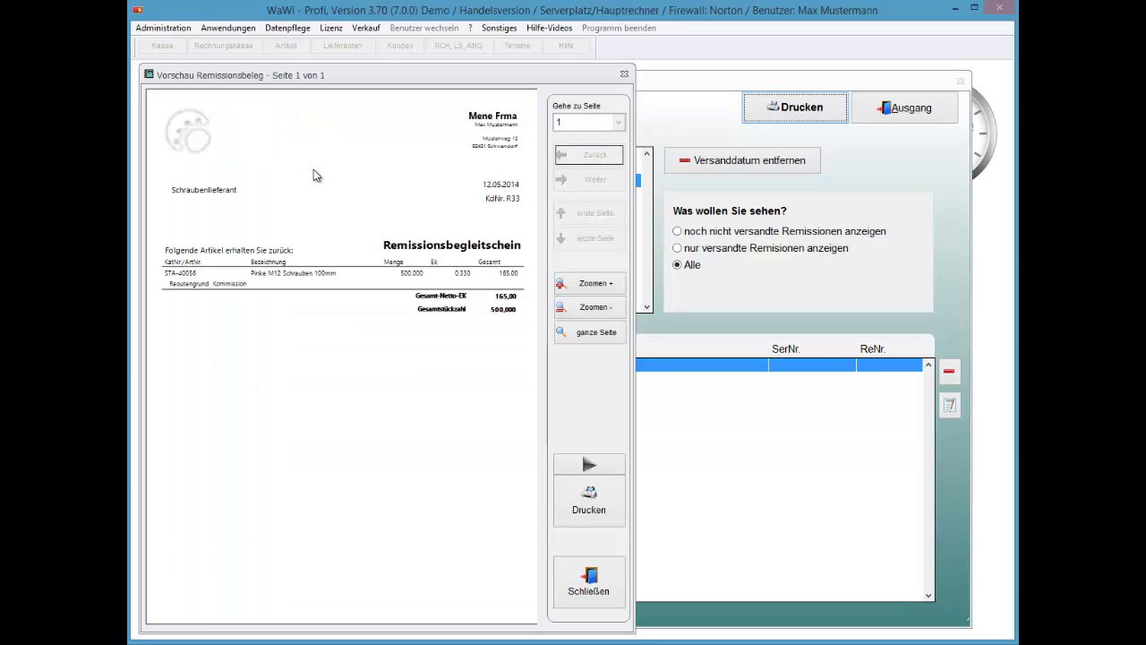
key(alt+s)
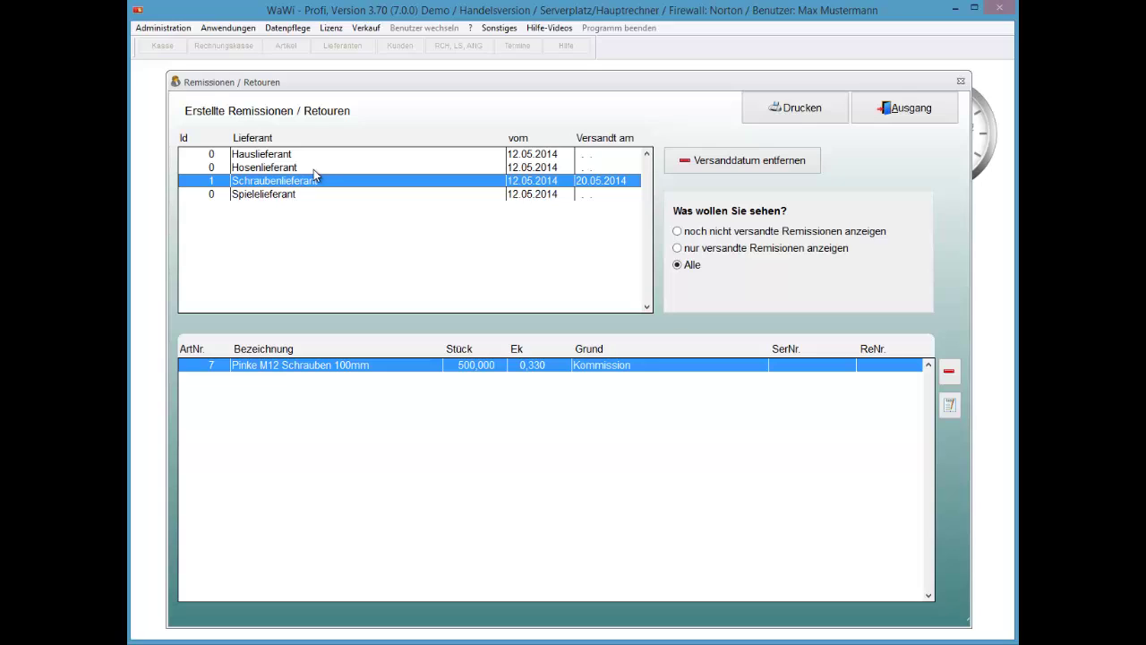
Give the Hosenlieferant return a Versandt am date of 13.05.2014.
key(Down)
click(313, 169)
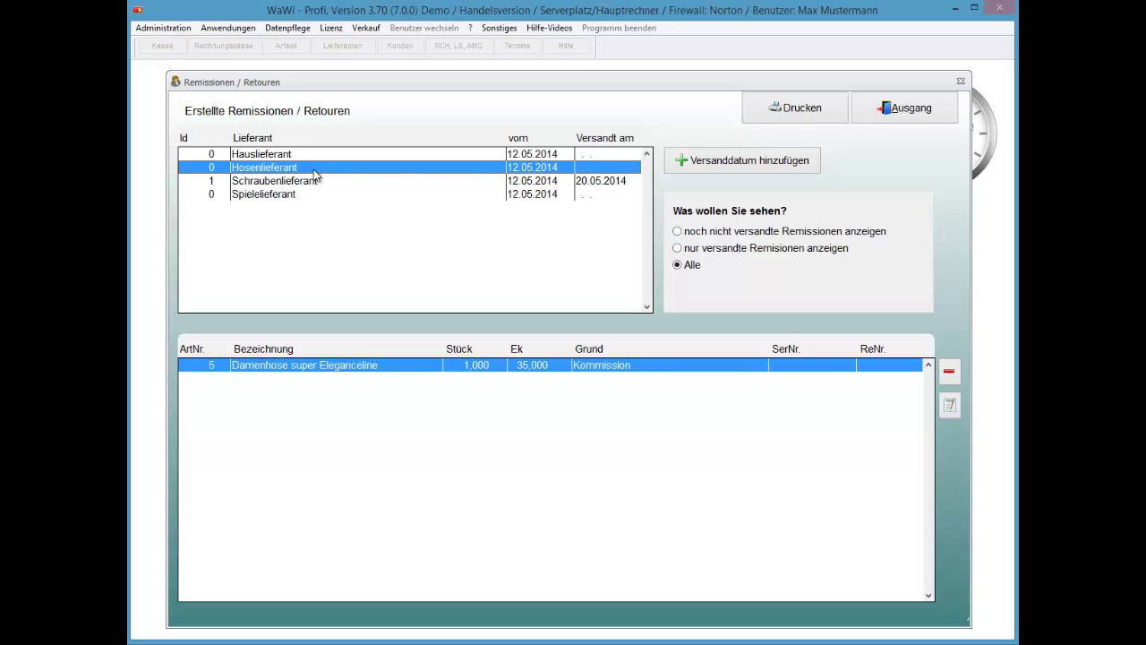
key(alt+v)
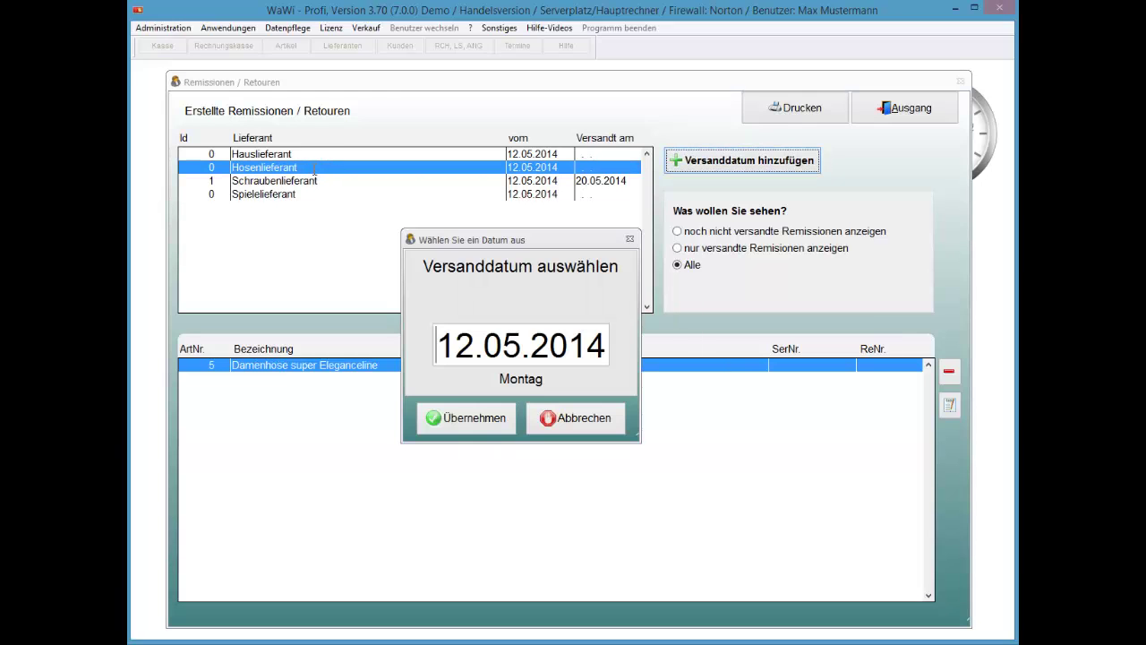
key(plus)
key(Return)
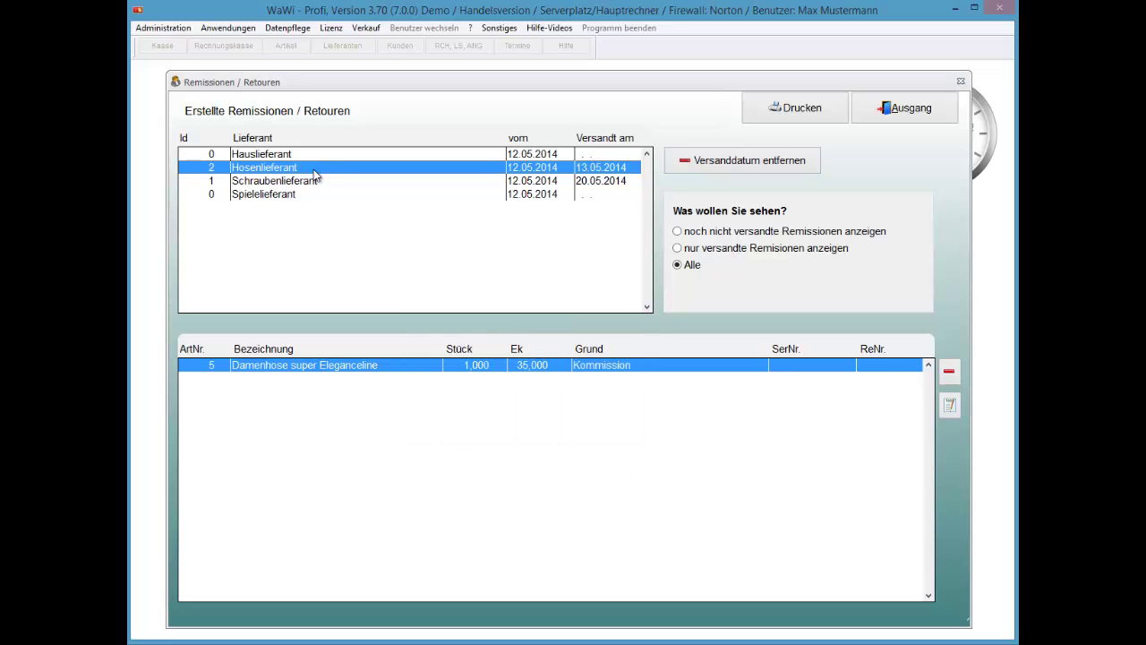
Open the ship date dialog for the Hauslieferant return and cancel it, leaving it unsent.
key(Up)
key(alt+v)
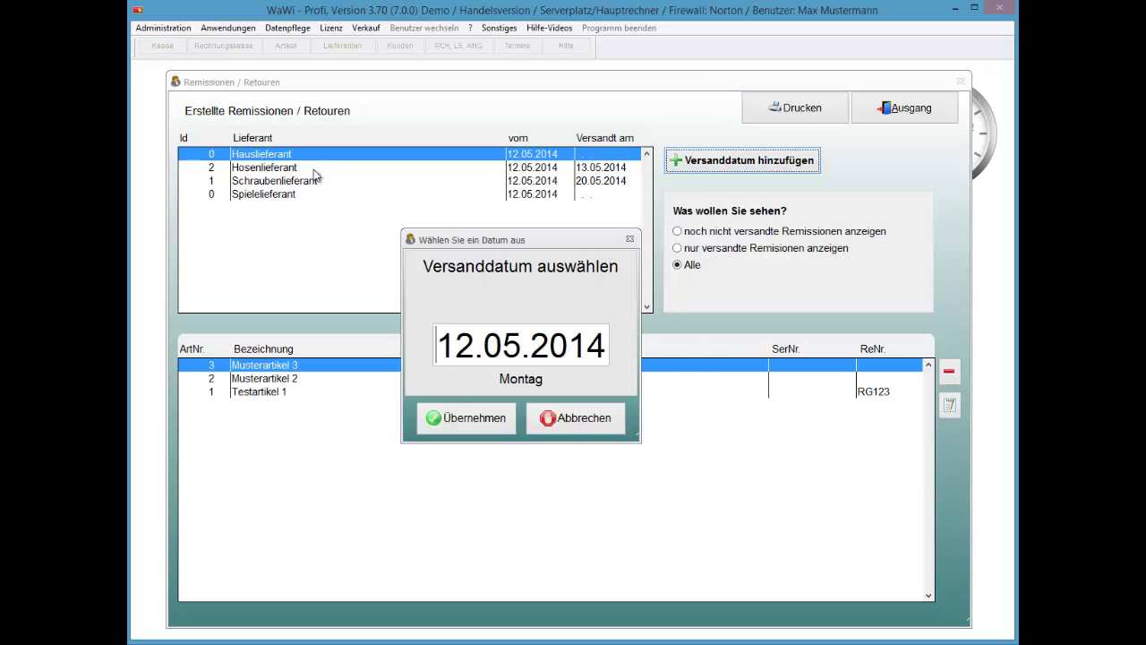
key(plus)
key(plus)
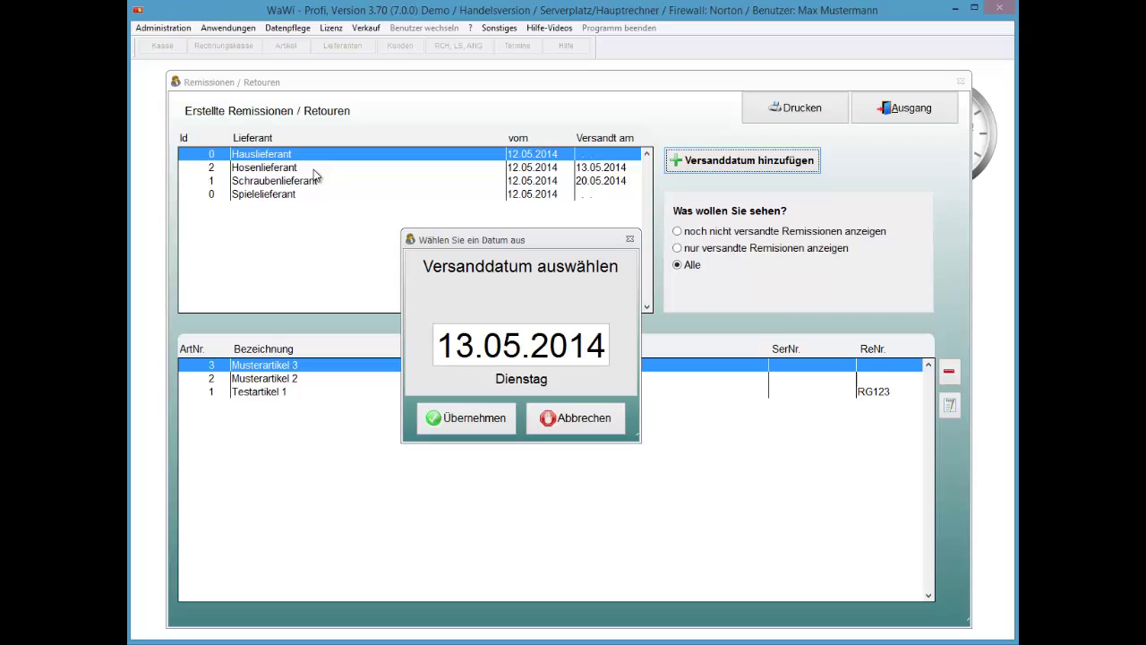
key(Escape)
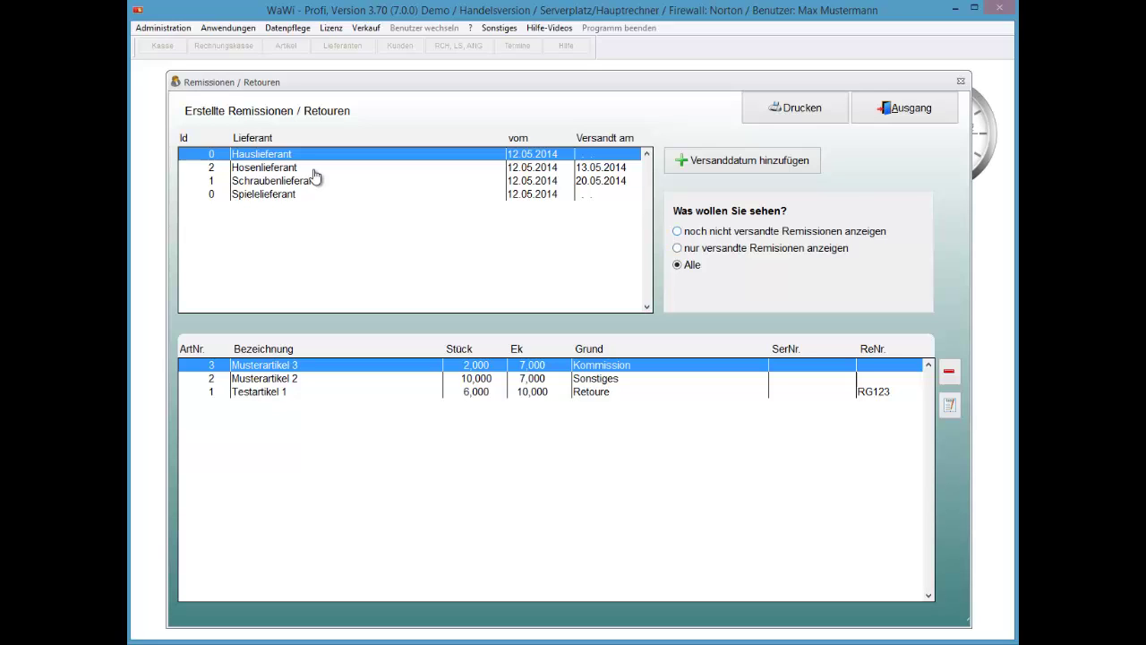
key(Down)
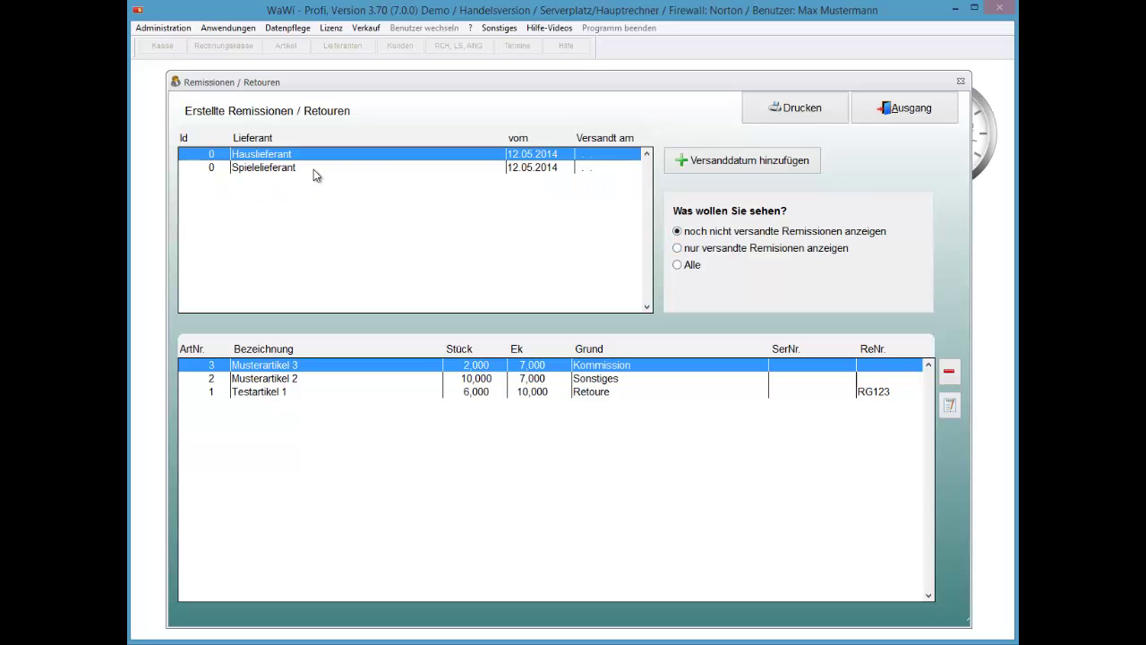
key(Down)
key(Up)
key(Down)
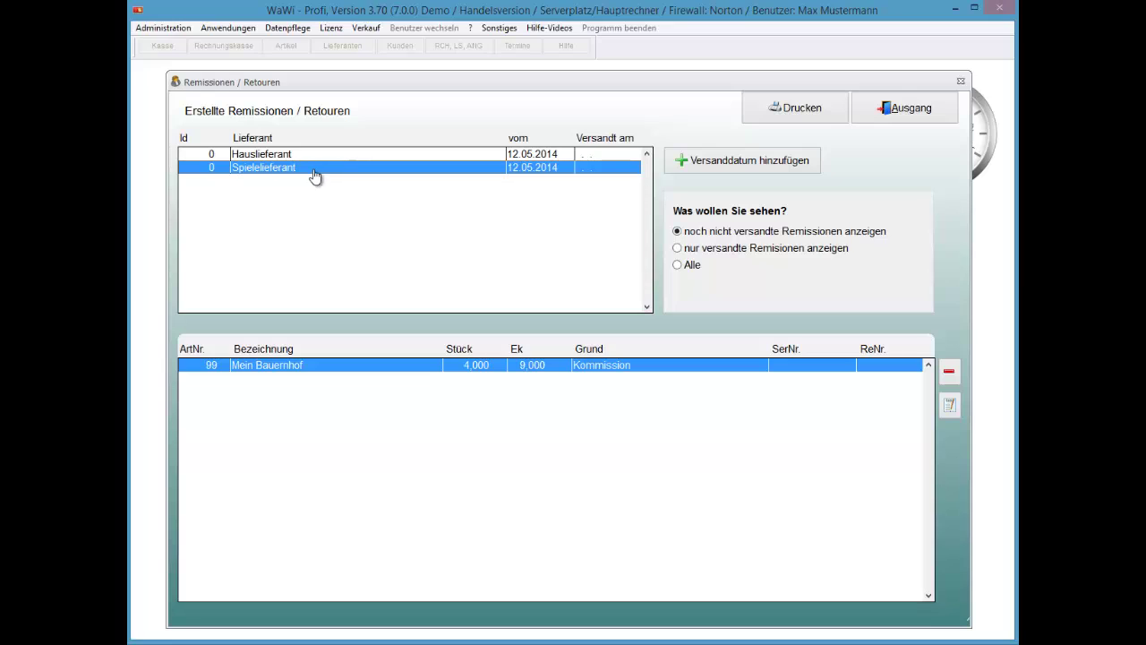
key(Down)
key(Up)
key(Down)
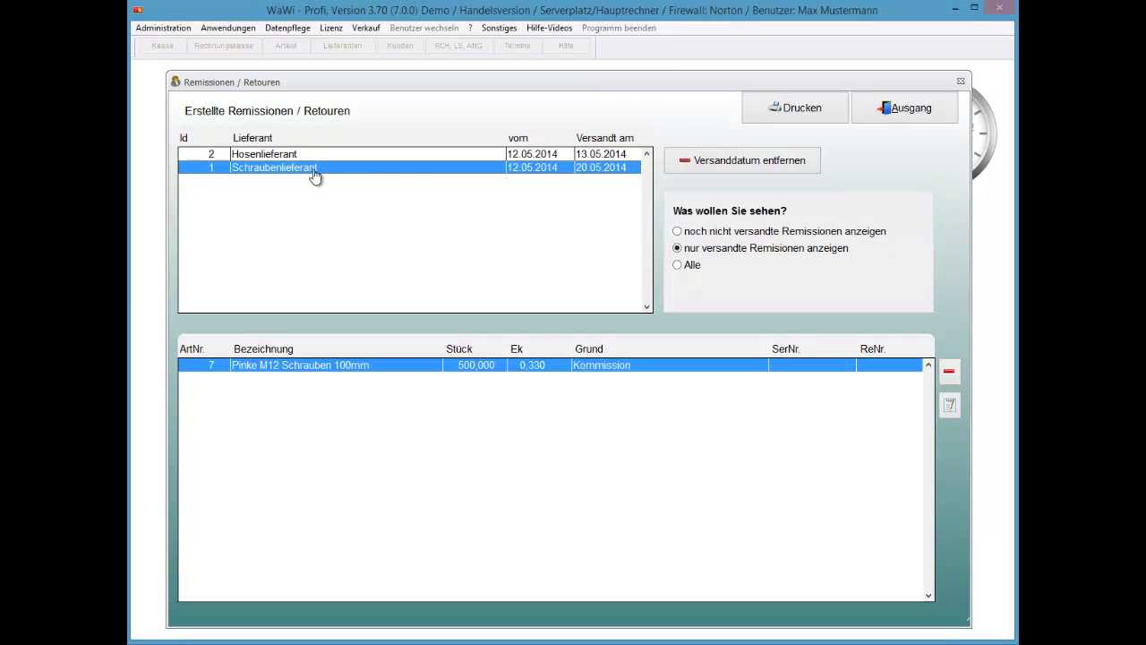
key(Down)
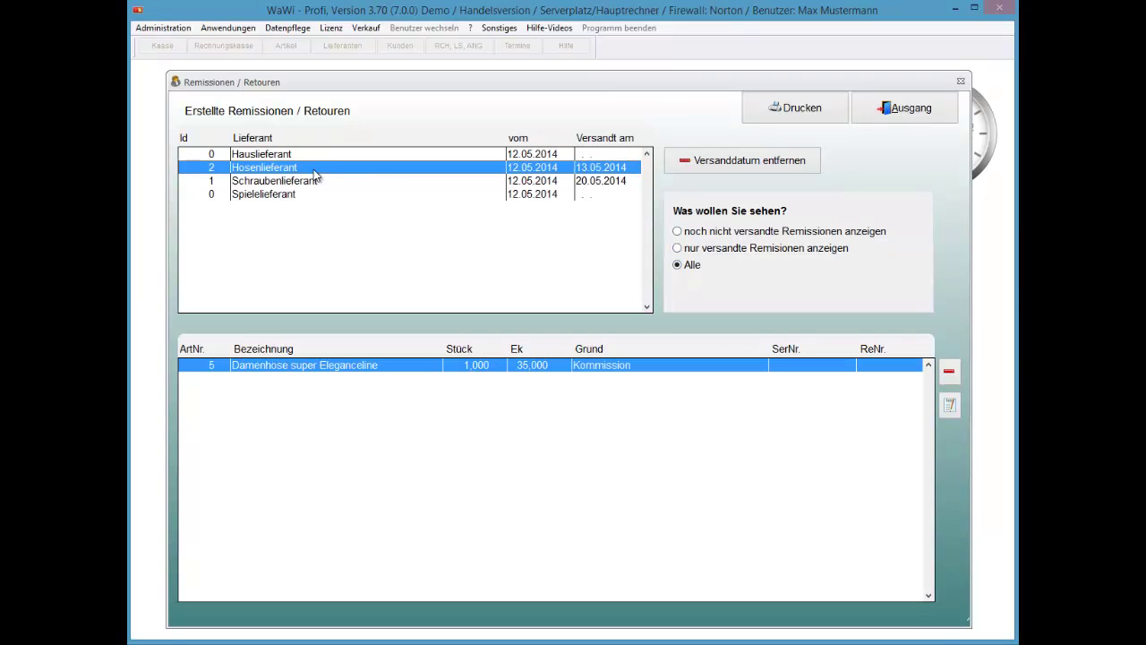
key(Up)
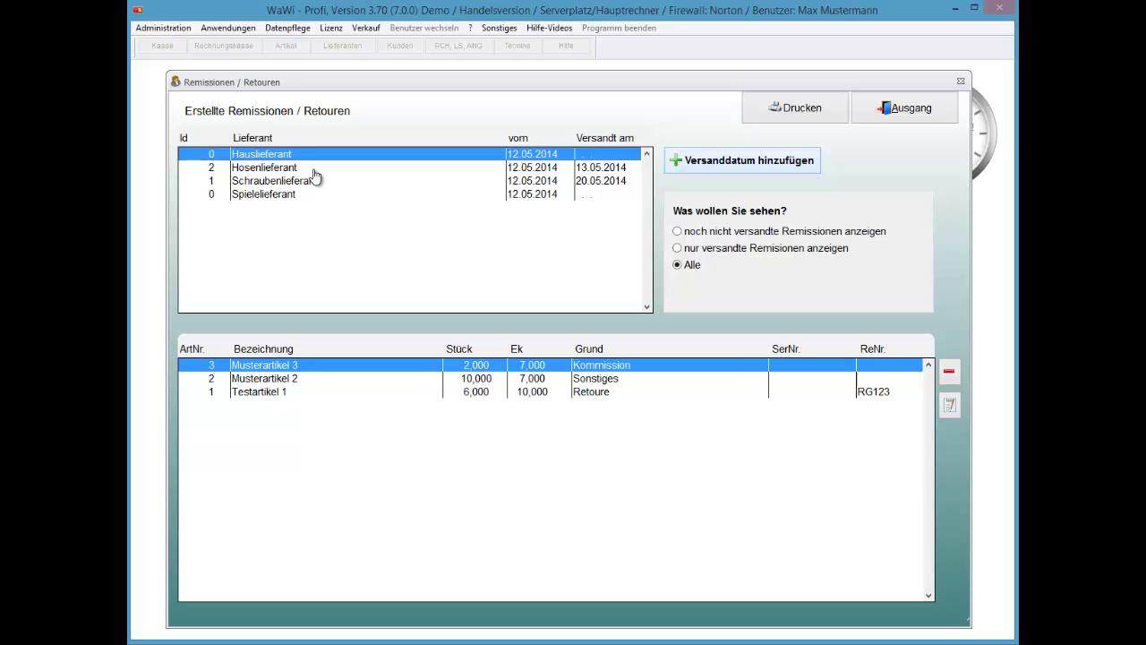
click(313, 168)
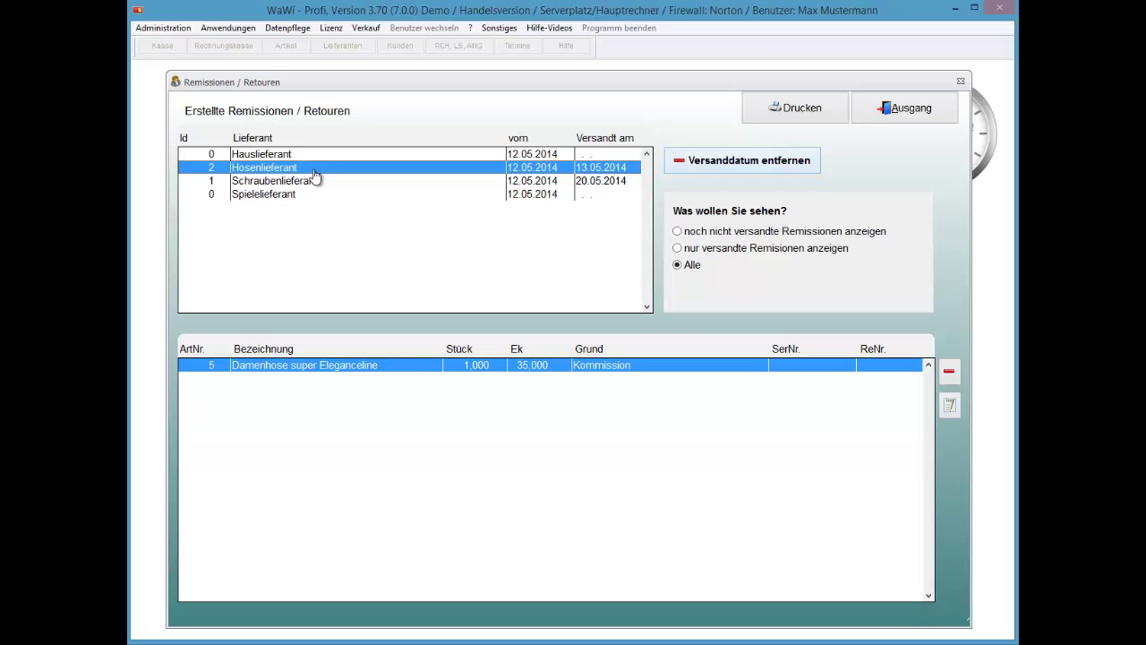
key(Return)
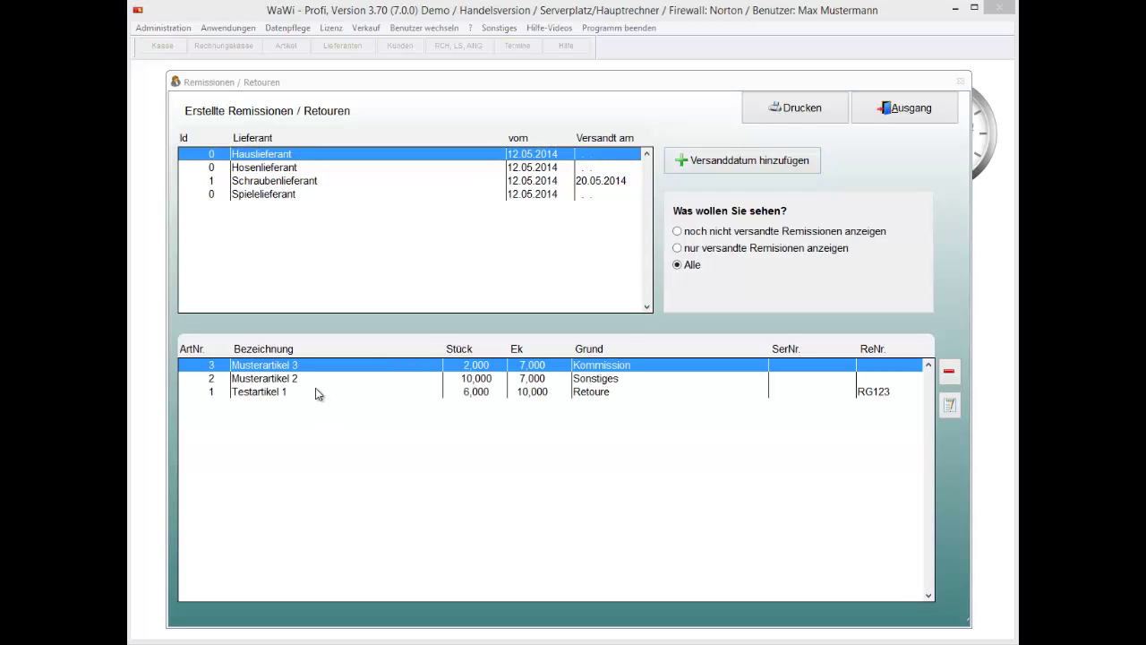
click(312, 382)
key(Down)
key(Up)
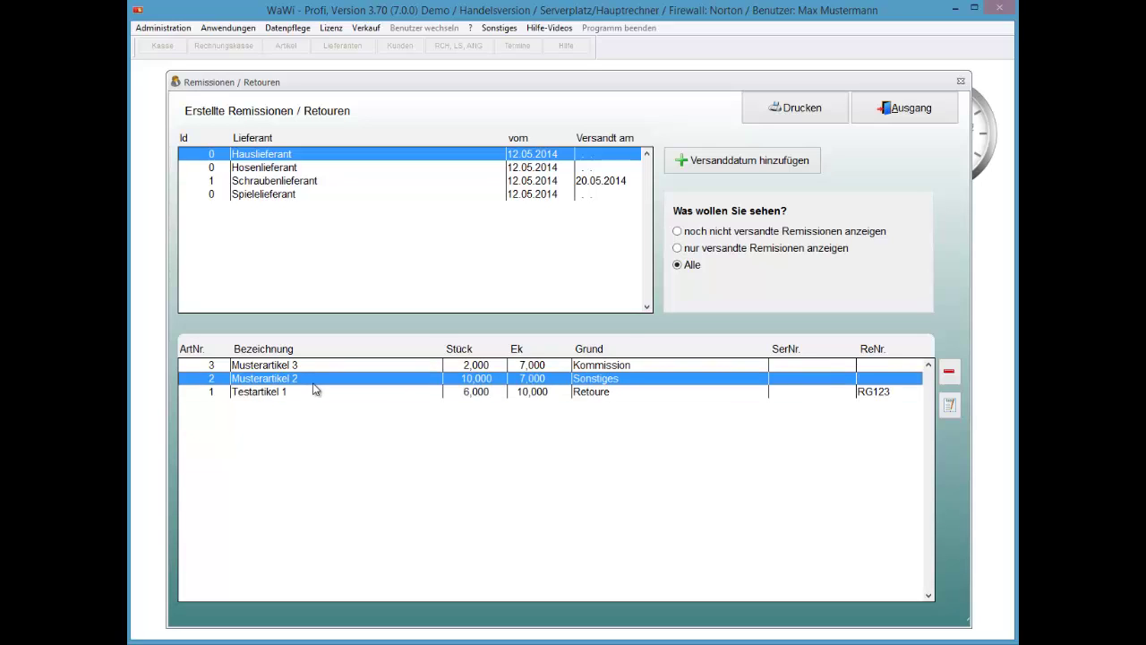
key(Up)
key(Down)
key(Down)
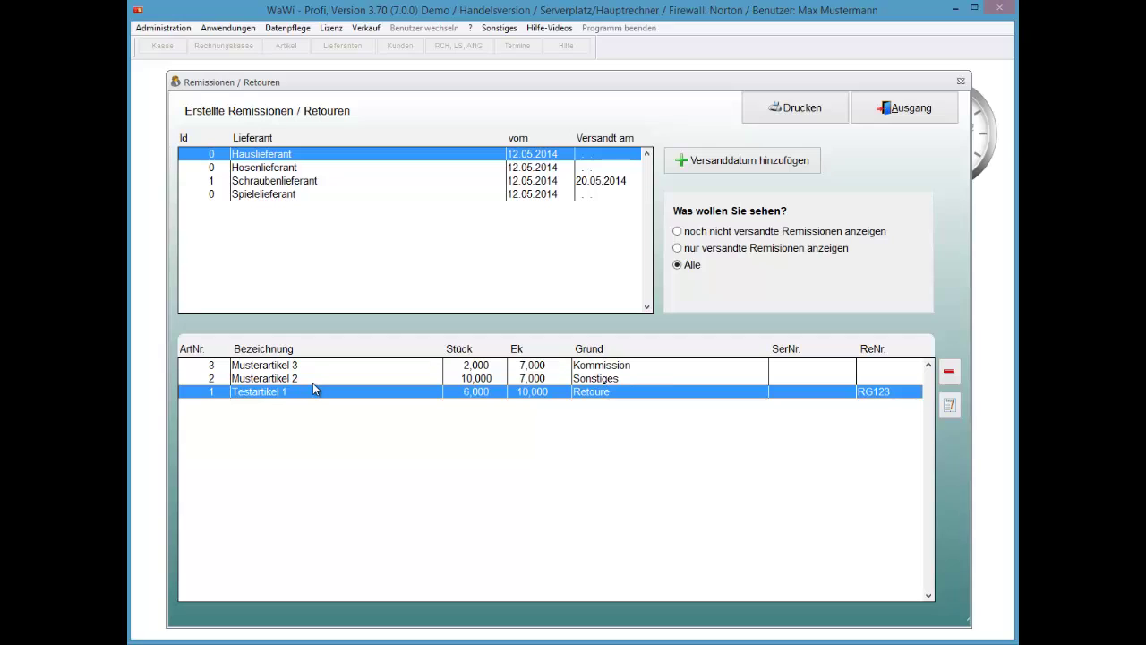
key(Up)
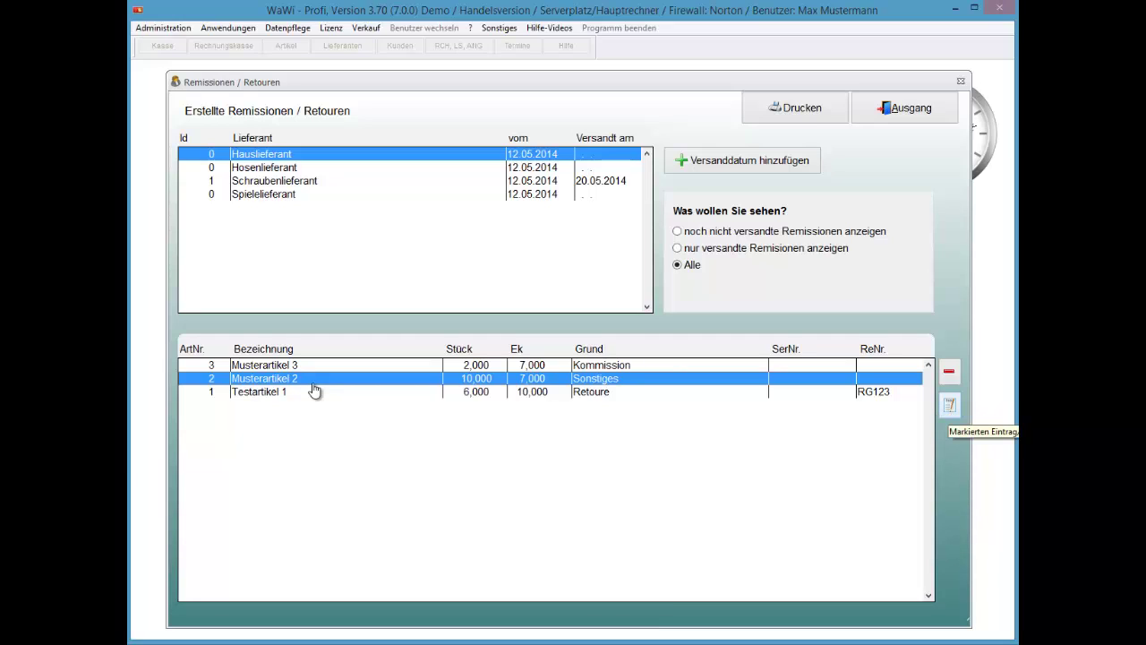
Change Musterartikel 2's Grund to '3rp+9jrewsPOKMDES' and set invoice number 8547.
double_click(313, 383)
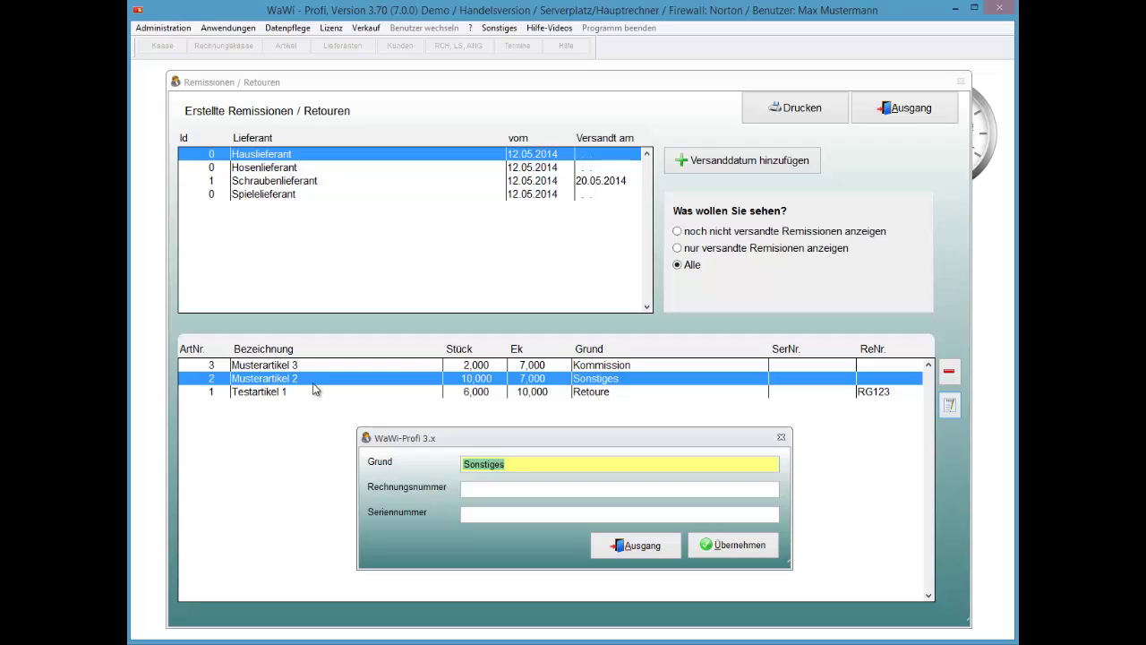
text(3rp+9jrewsPOKMDES)
key(Tab)
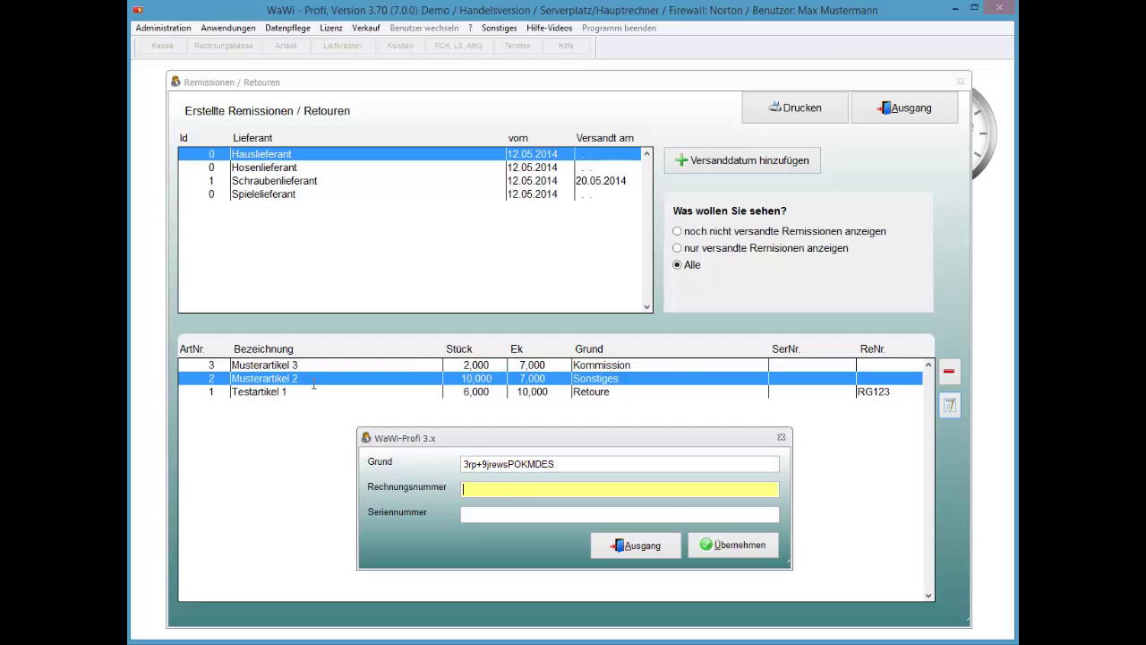
text(8547)
key(Tab)
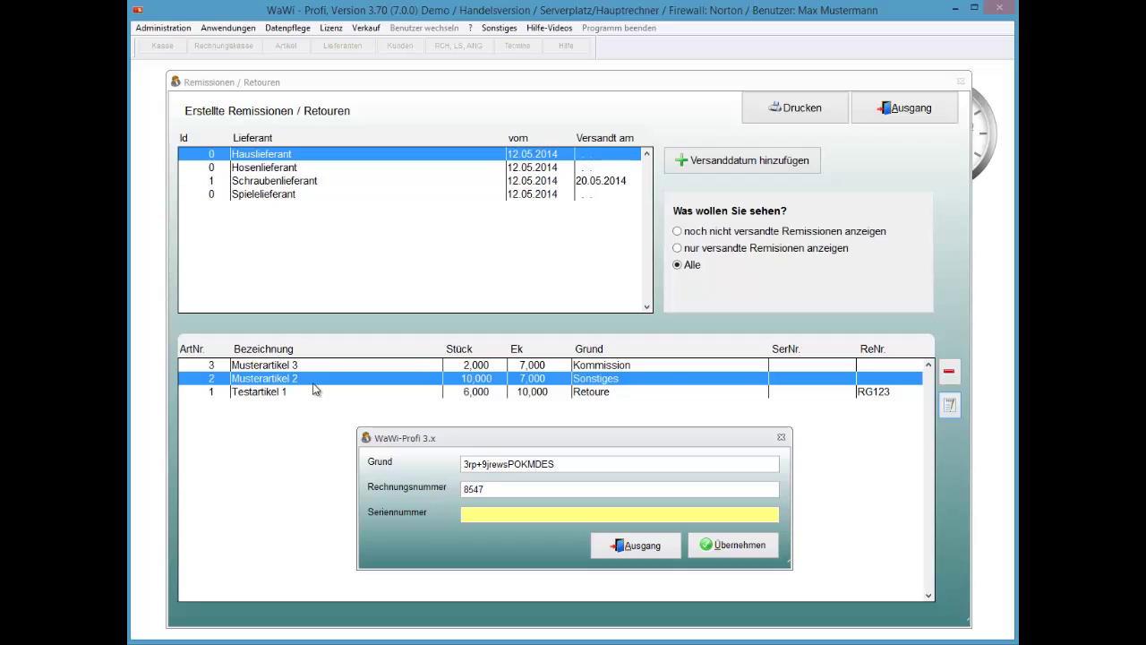
key(Return)
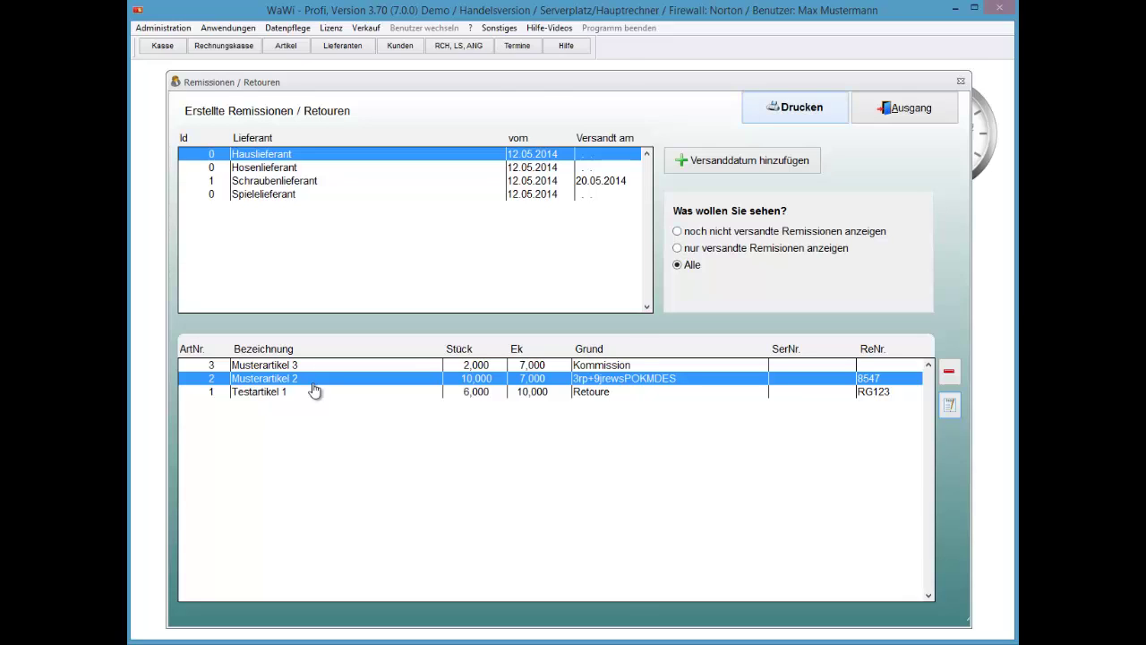
key(Return)
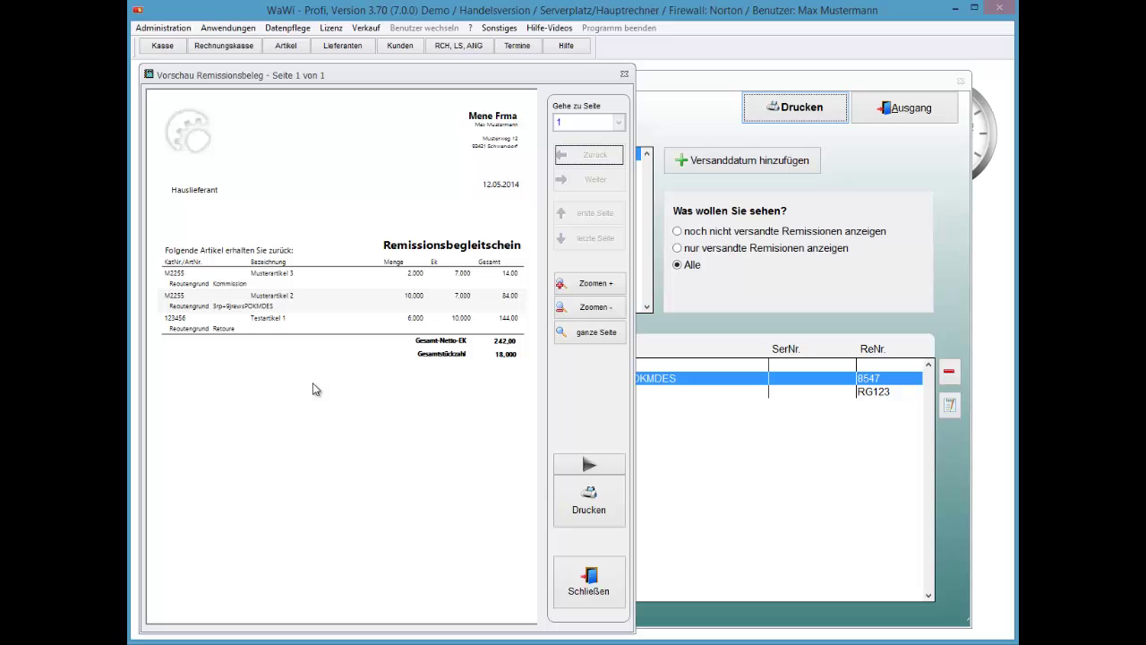
key(Escape)
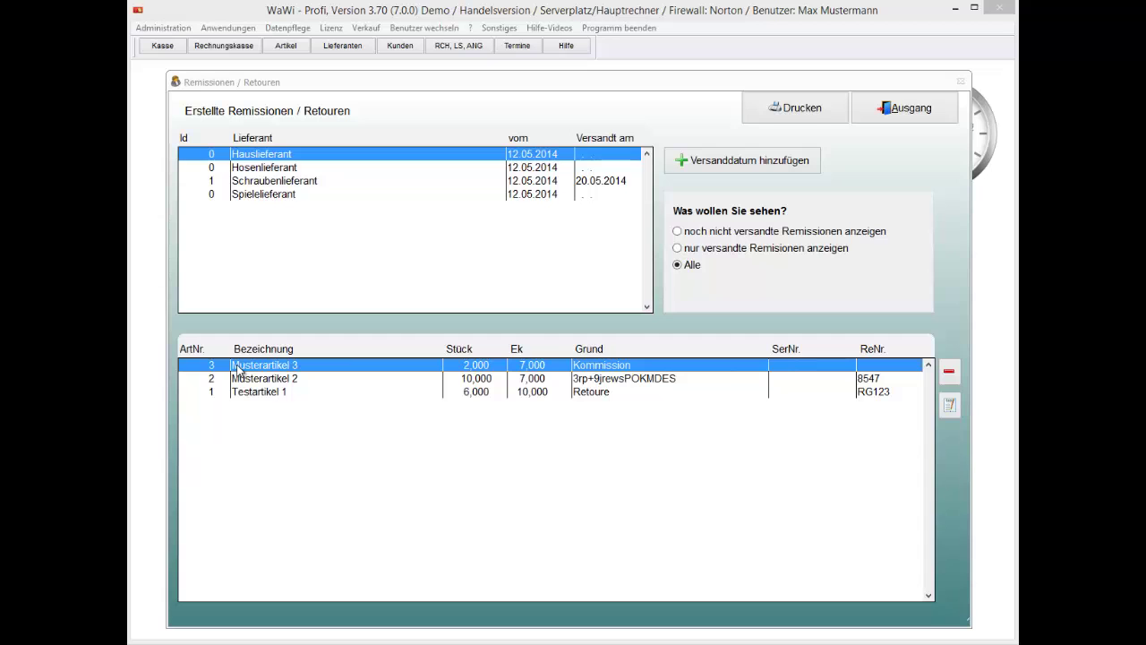
Close the returns list and check Musterartikel 3's Gegenüberstellung (10 in stock, 2 returned), then close Bestandskontrolle and Artikelstamm.
click(914, 112)
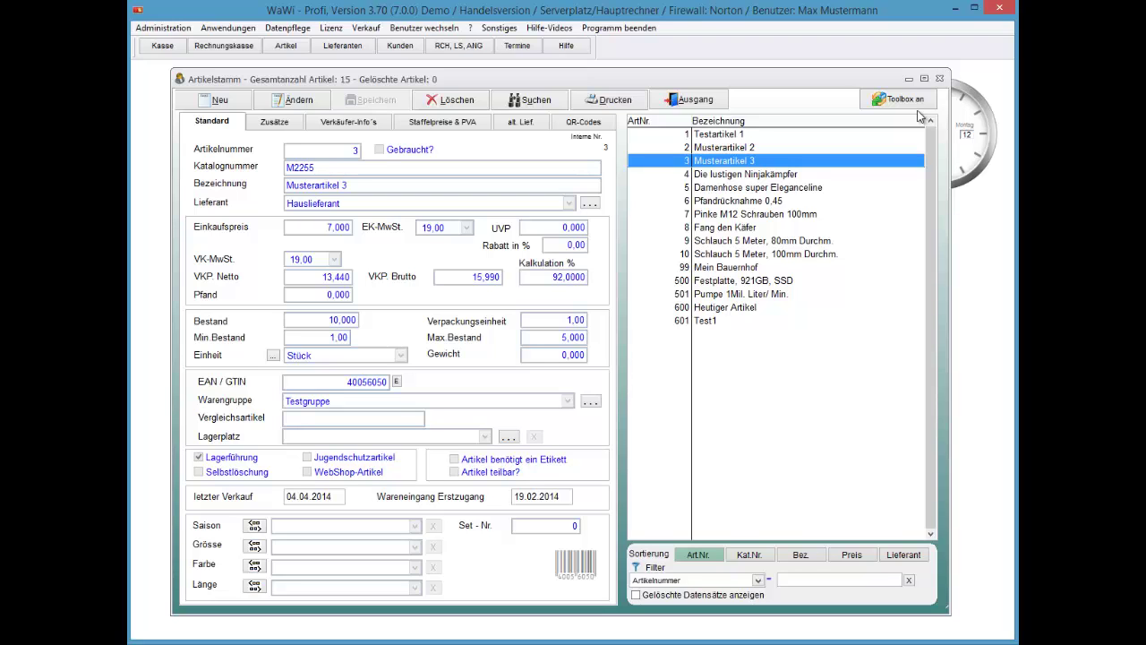
click(920, 116)
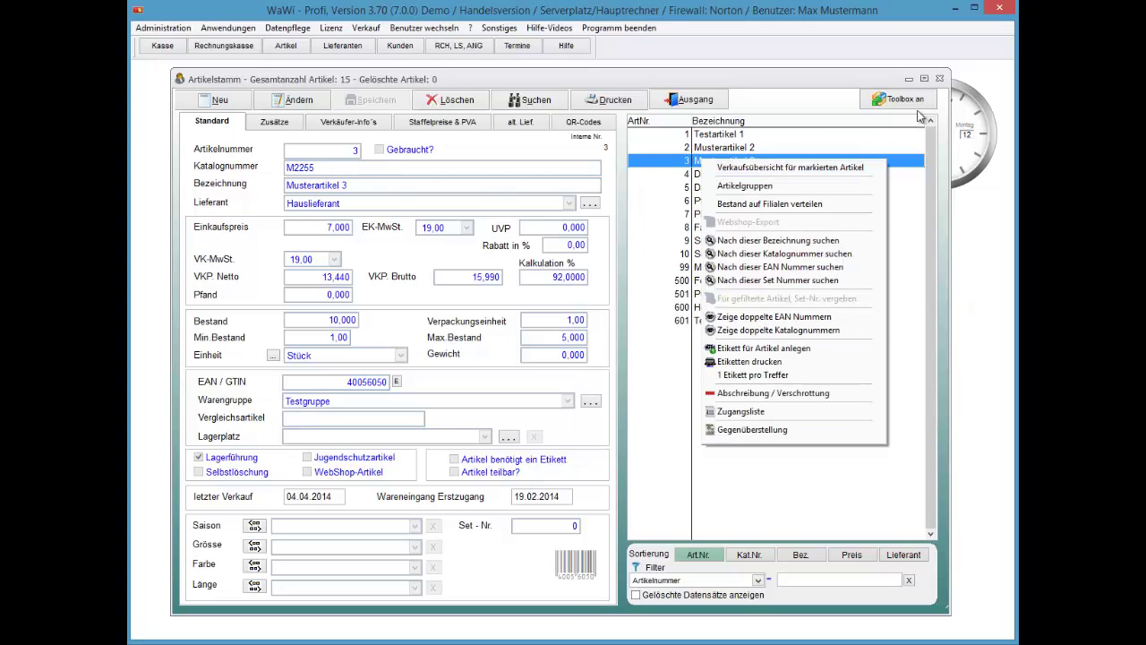
key(Up)
key(Return)
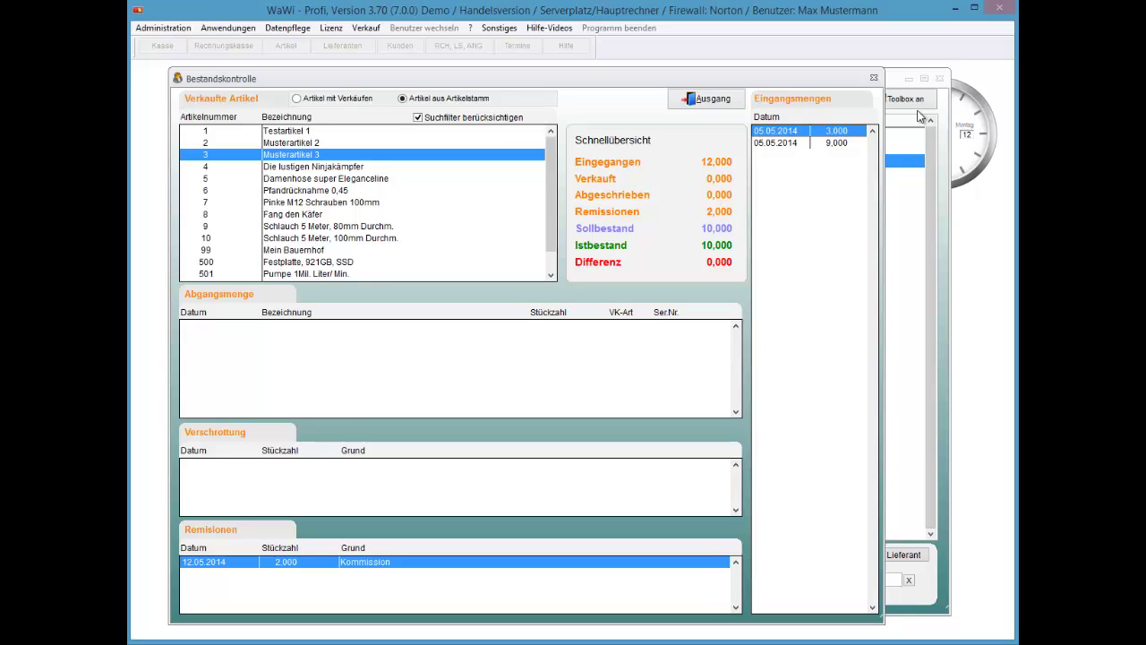
key(Escape)
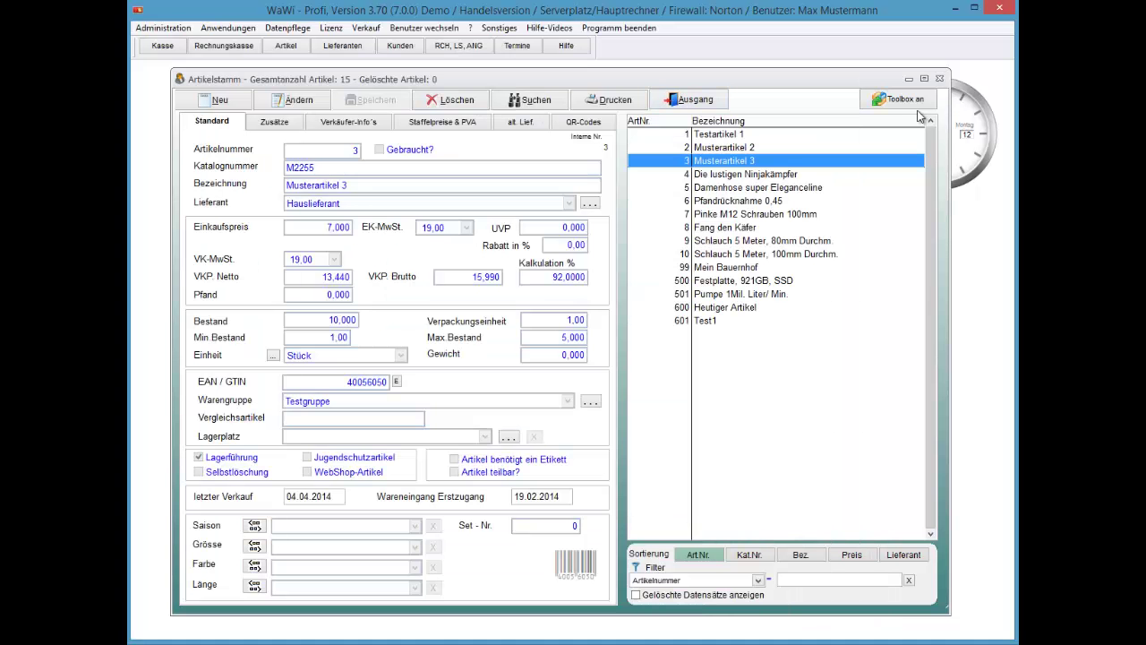
key(Escape)
Reopen the Remissionen / Retouren list through Anwendungen > Artikel > Remissionen.
key(alt+a)
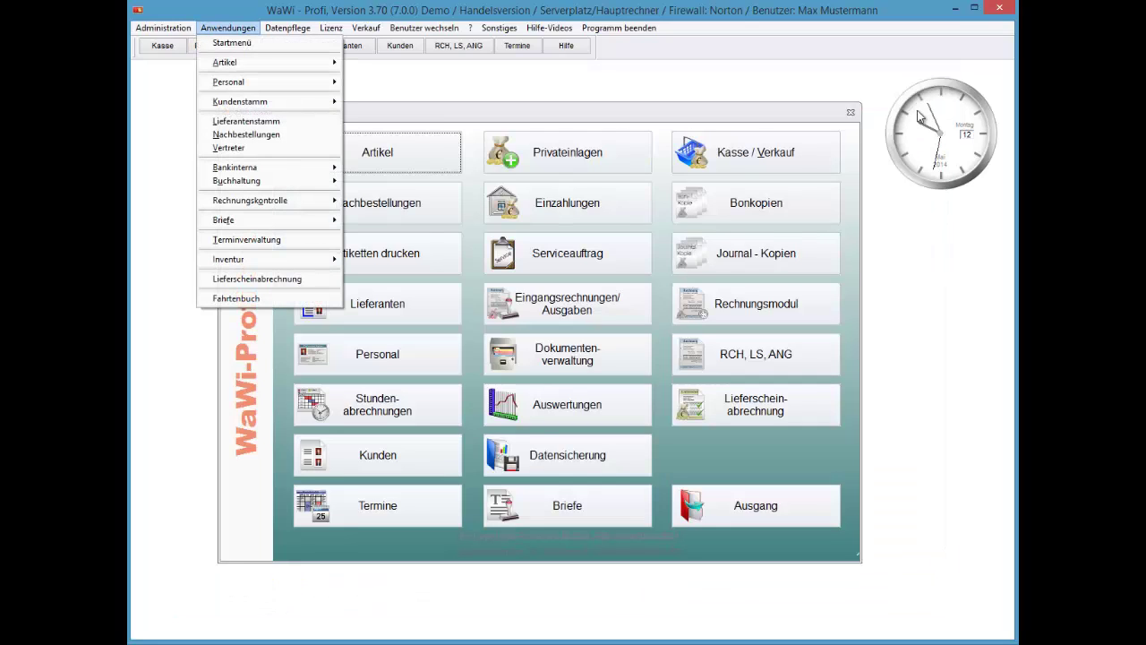
key(a)
key(r)
key(Return)
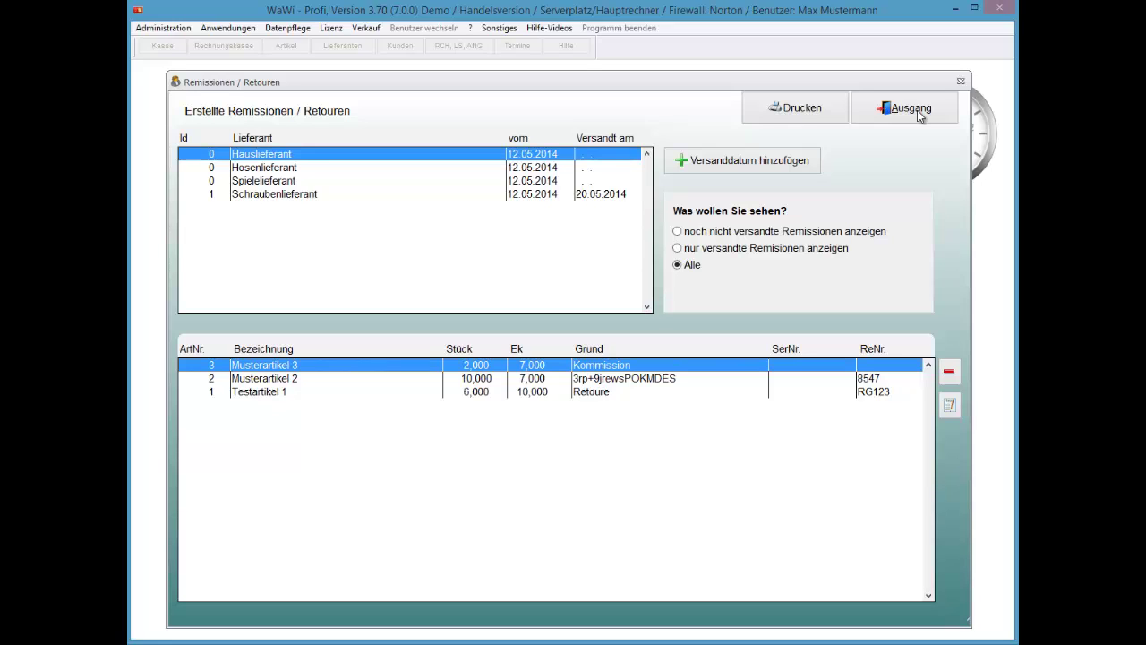
Delete Musterartikel 3 from the Hauslieferant return, confirming with Ja, and close the list.
key(Delete)
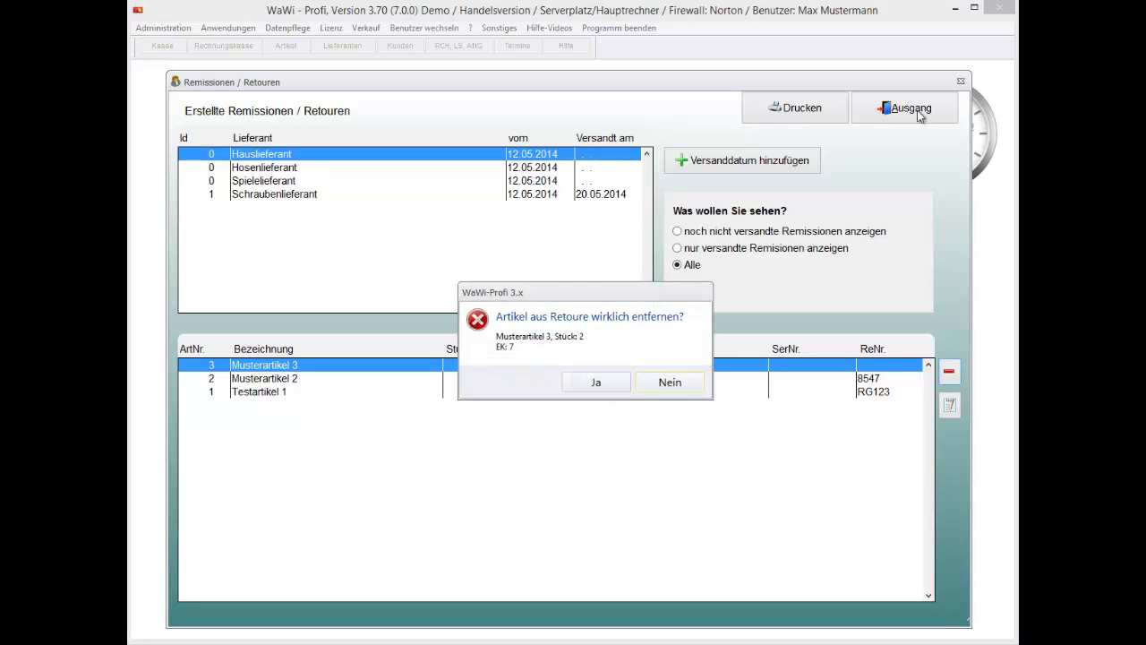
key(Left)
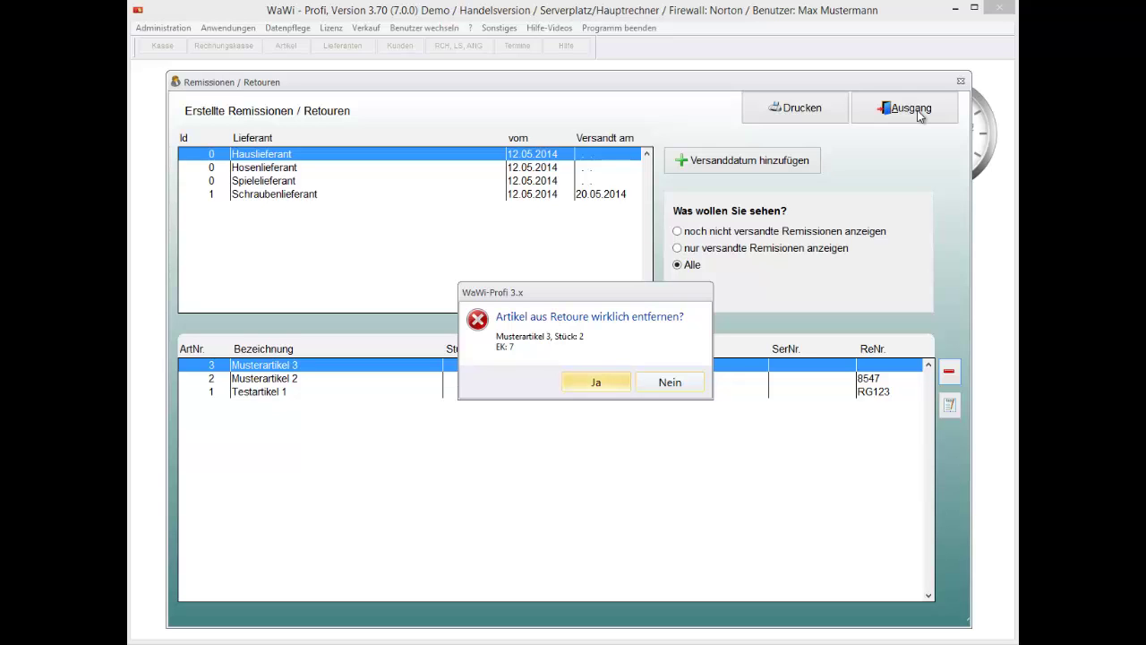
key(Return)
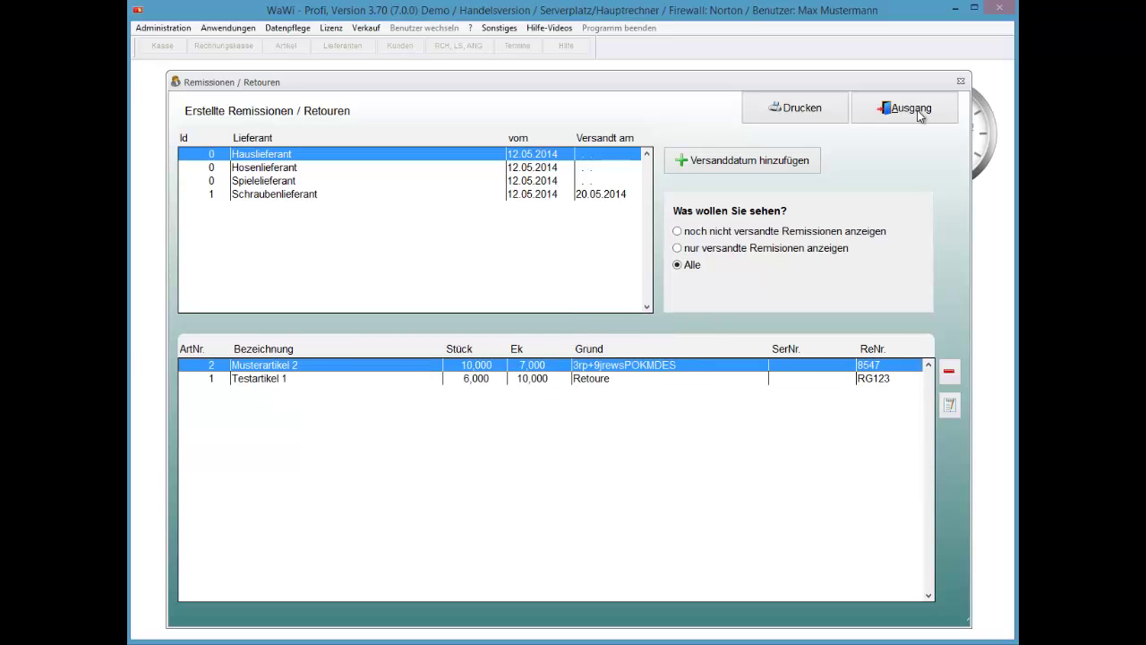
key(Down)
click(920, 116)
key(Return)
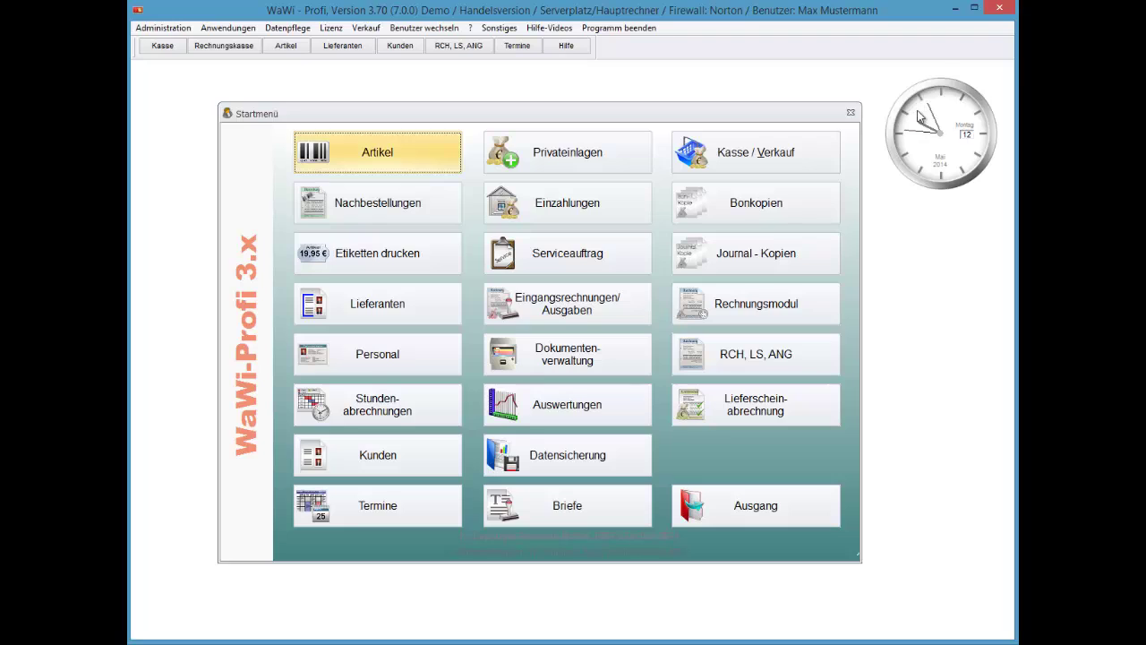
key(Down)
key(Down)
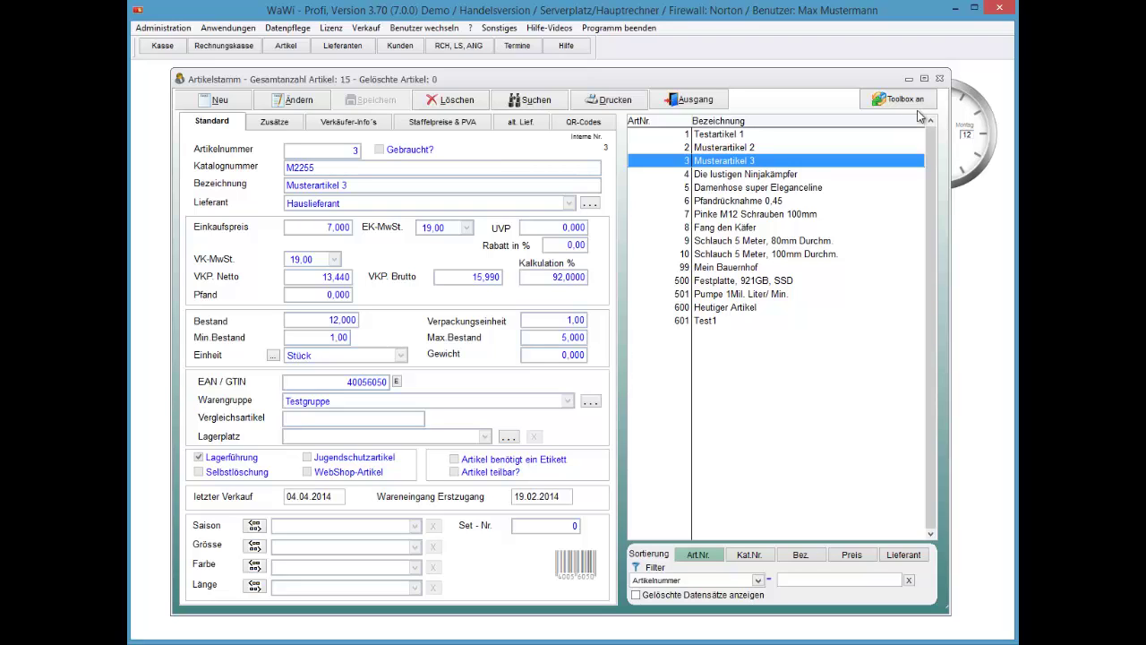
key(shift+F10)
key(Up)
key(Up)
key(Return)
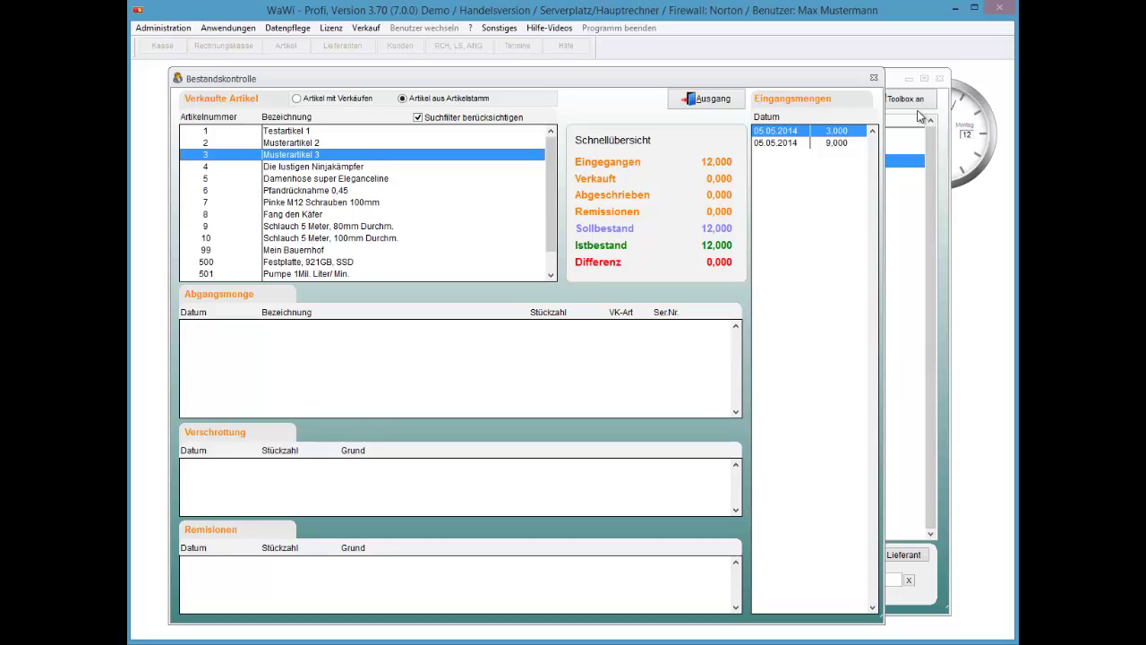
key(Escape)
key(Escape)
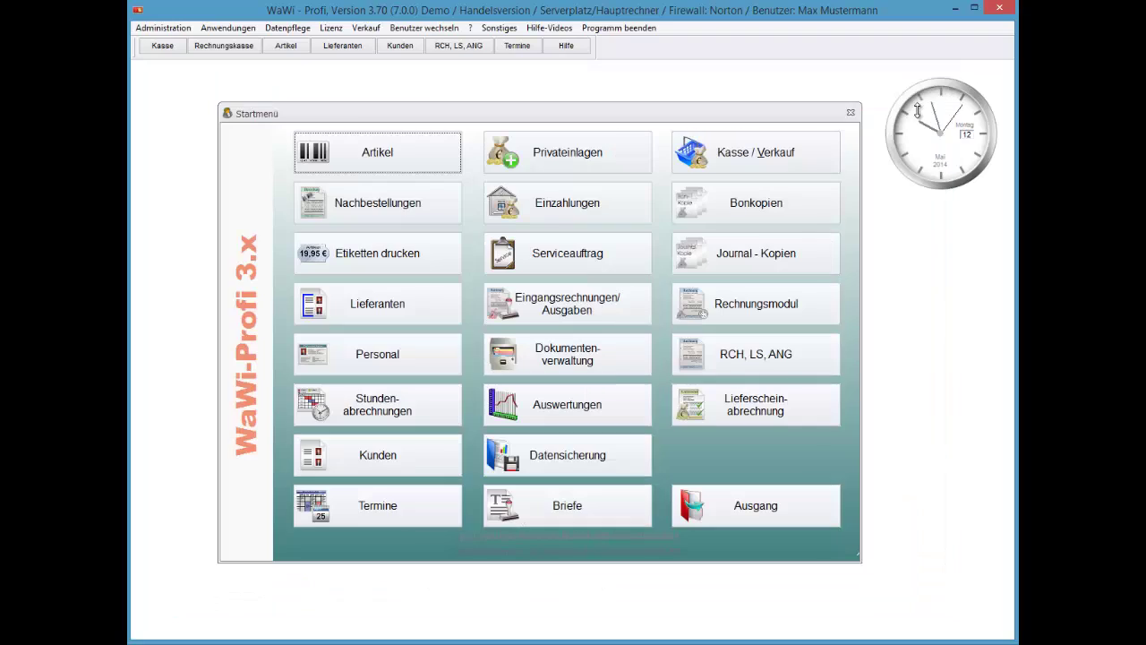
Reopen the Remissionen / Retouren window through Anwendungen > Artikel and select the Musterartikel 2 line.
key(alt)
key(Right)
key(Down)
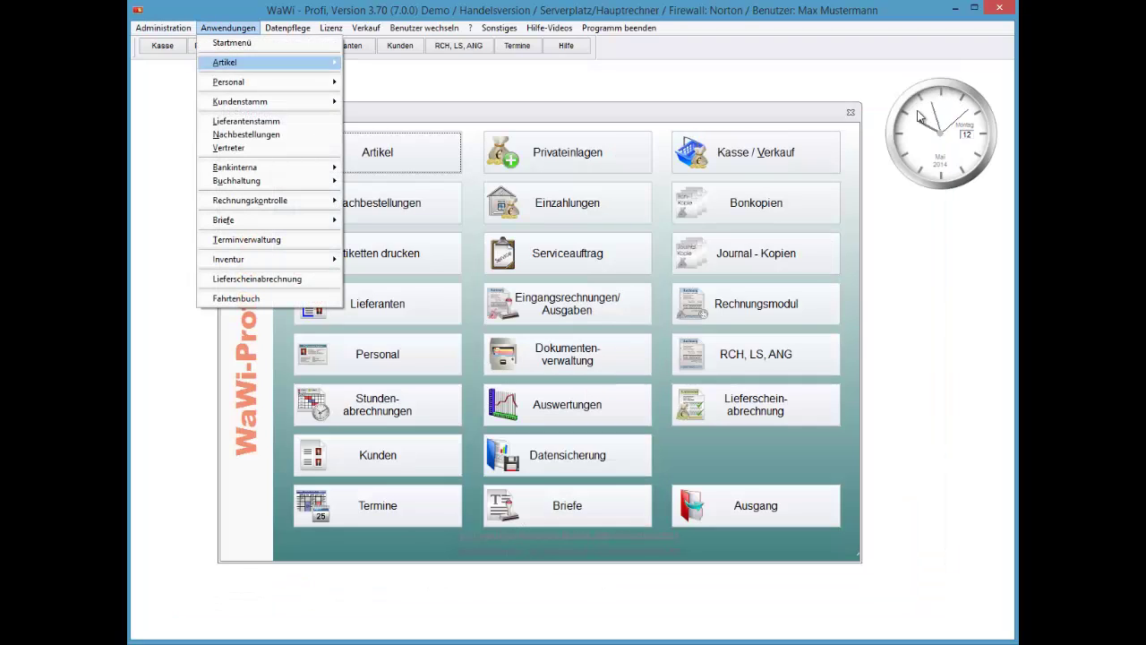
key(Down)
key(Right)
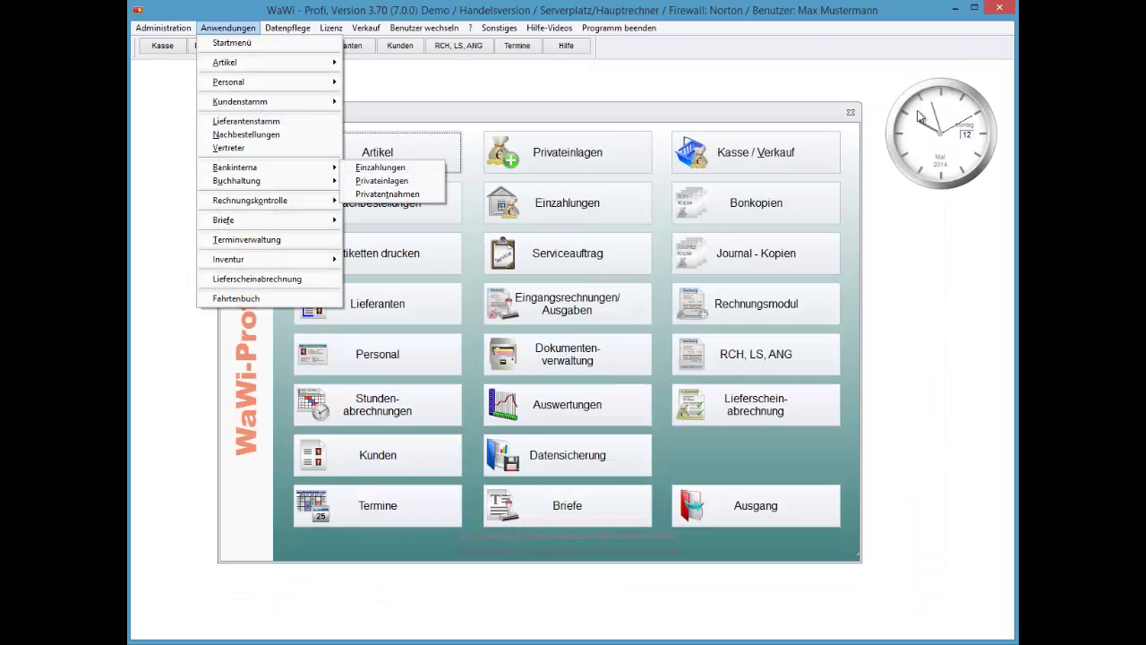
key(Escape)
key(Up)
key(Up)
key(Up)
key(Up)
key(Up)
key(Up)
key(Right)
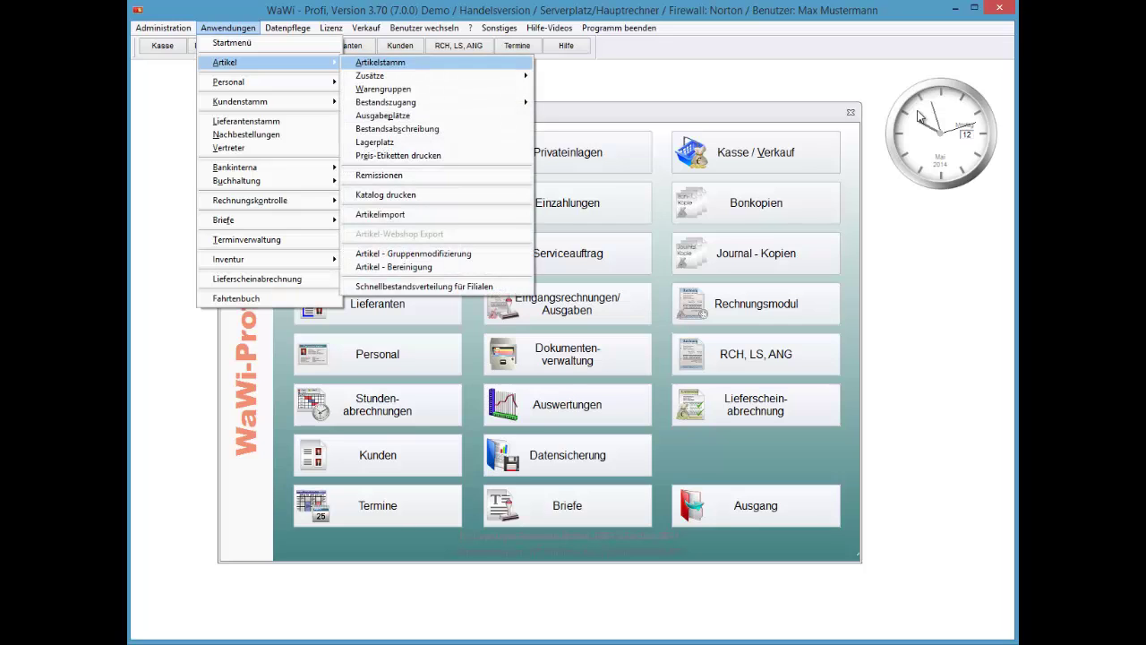
key(Down)
key(Down)
key(Down)
key(Down)
key(Down)
key(Down)
key(Down)
key(Down)
key(Return)
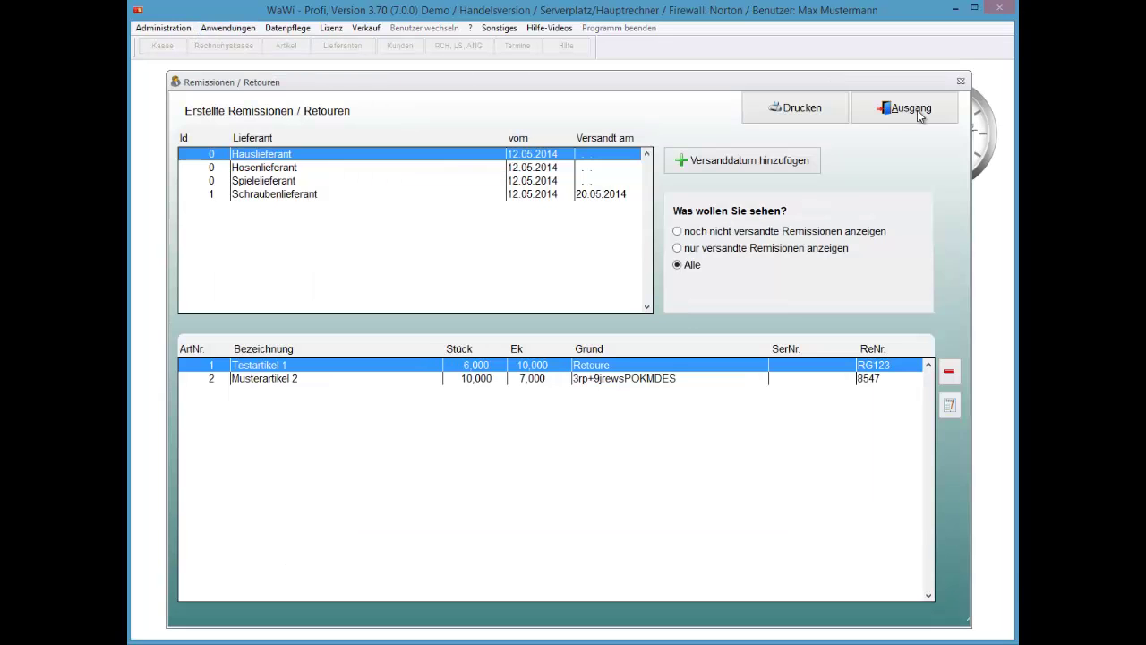
key(Down)
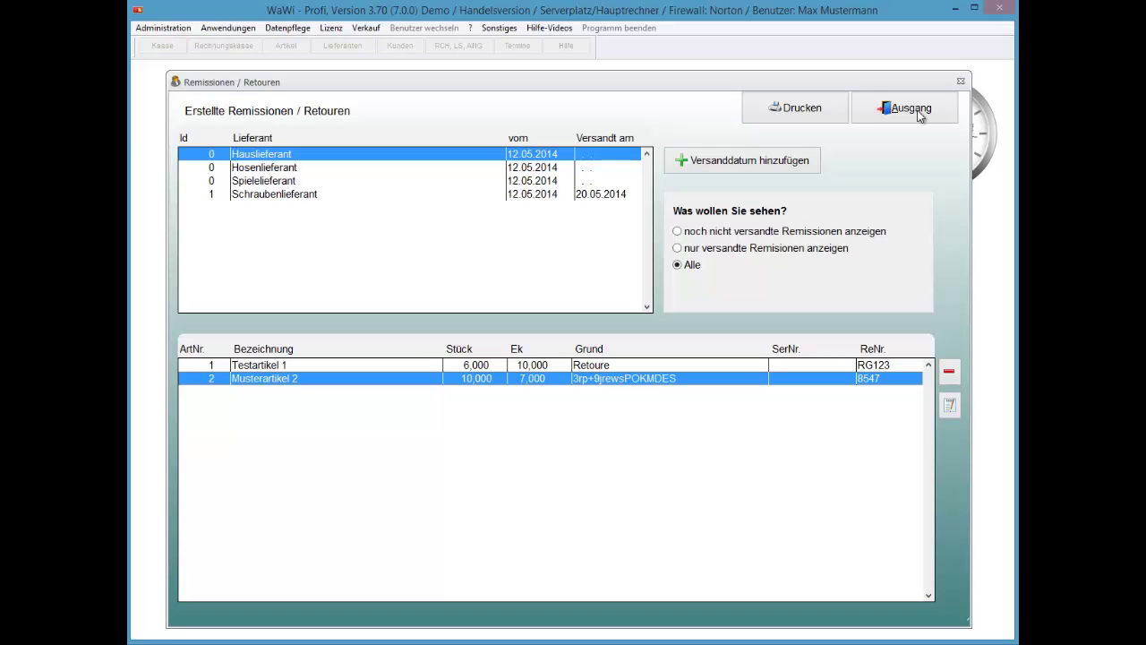